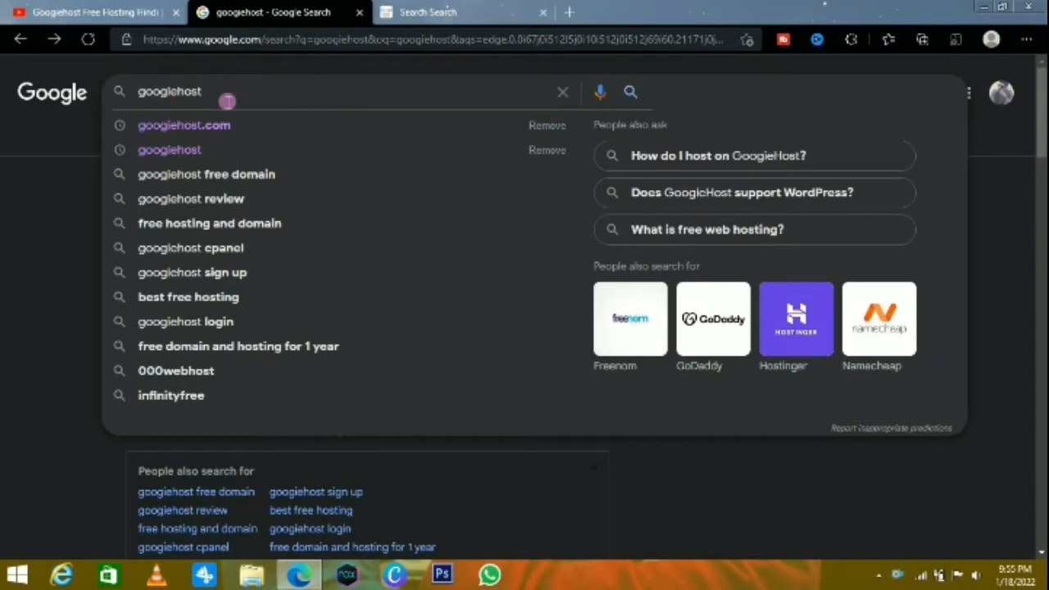
Open the googiehost.com website from the search suggestions and look over its free hosting features
key("Down")
key("Return")
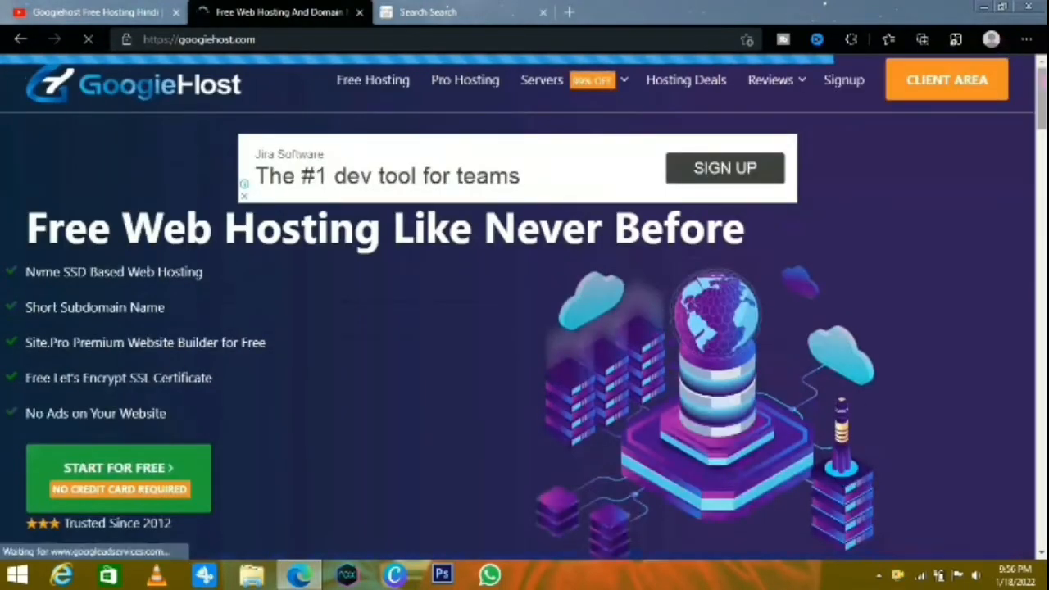
scroll(525, 328, "down", 10)
scroll(525, 327, "down", 5)
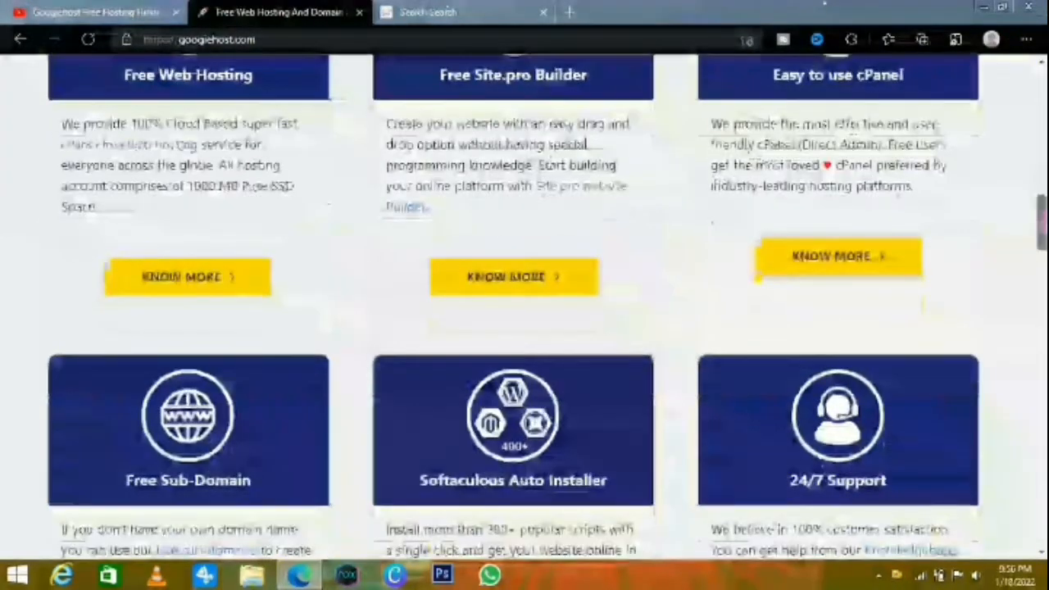
scroll(525, 327, "up", 3)
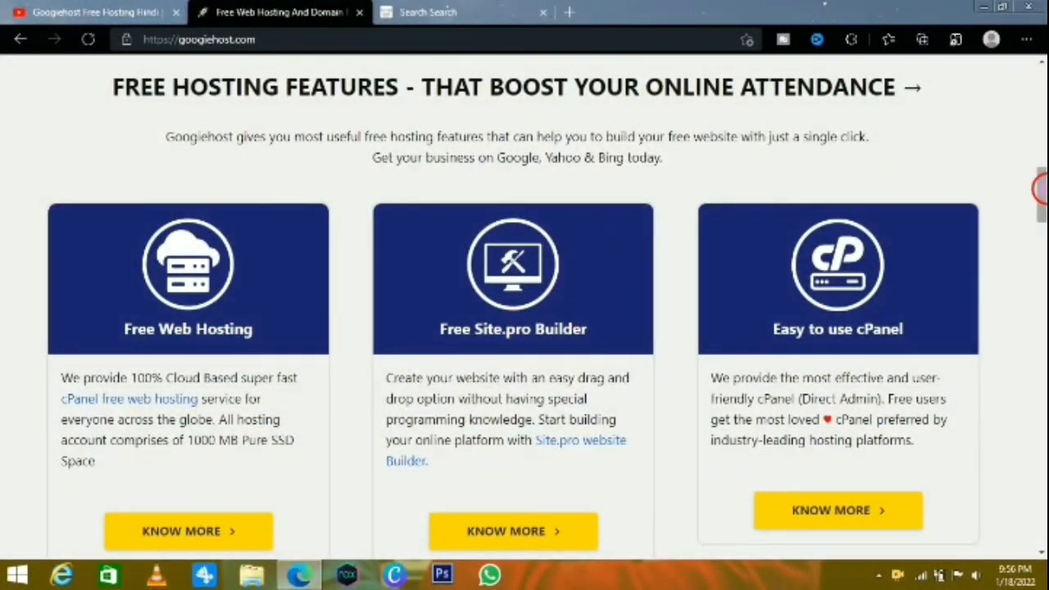
left_click_drag(1042, 189, 1027, 54)
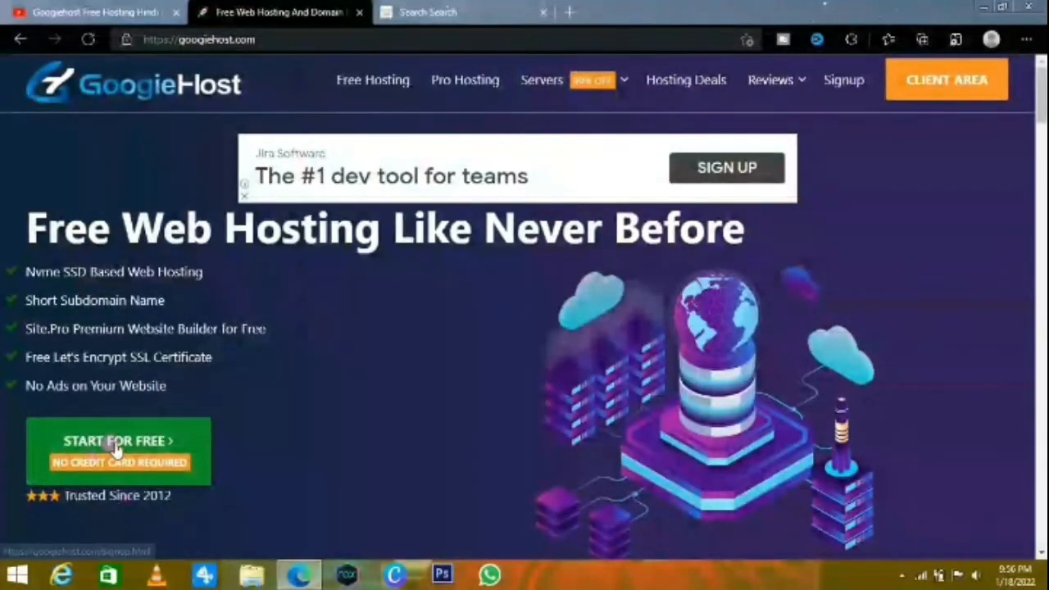
Start the free signup and order the Free Web Hosting plan after reviewing its features
left_click(117, 447)
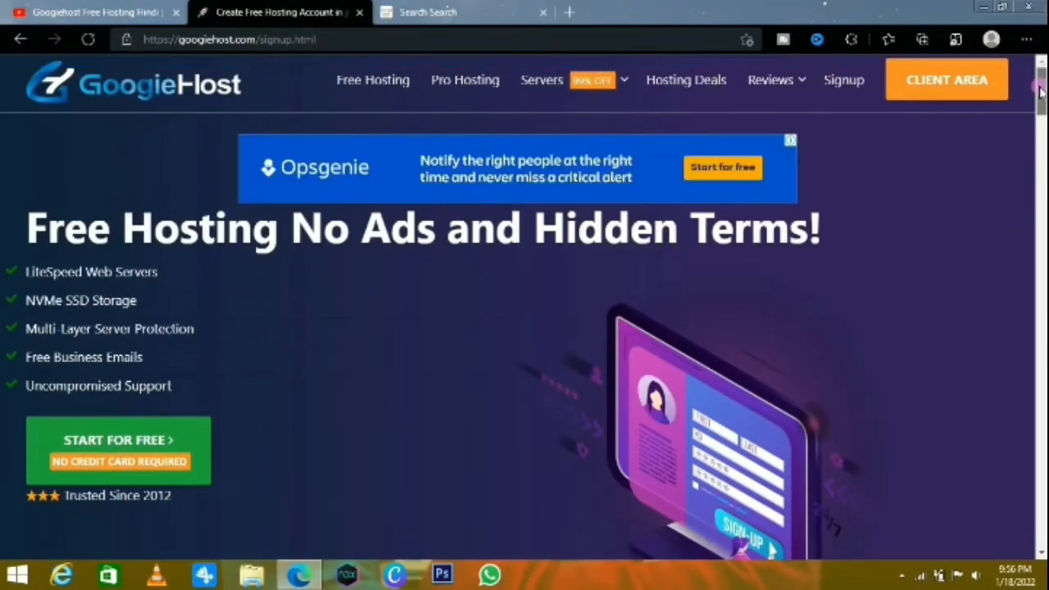
left_click_drag(1041, 92, 1042, 184)
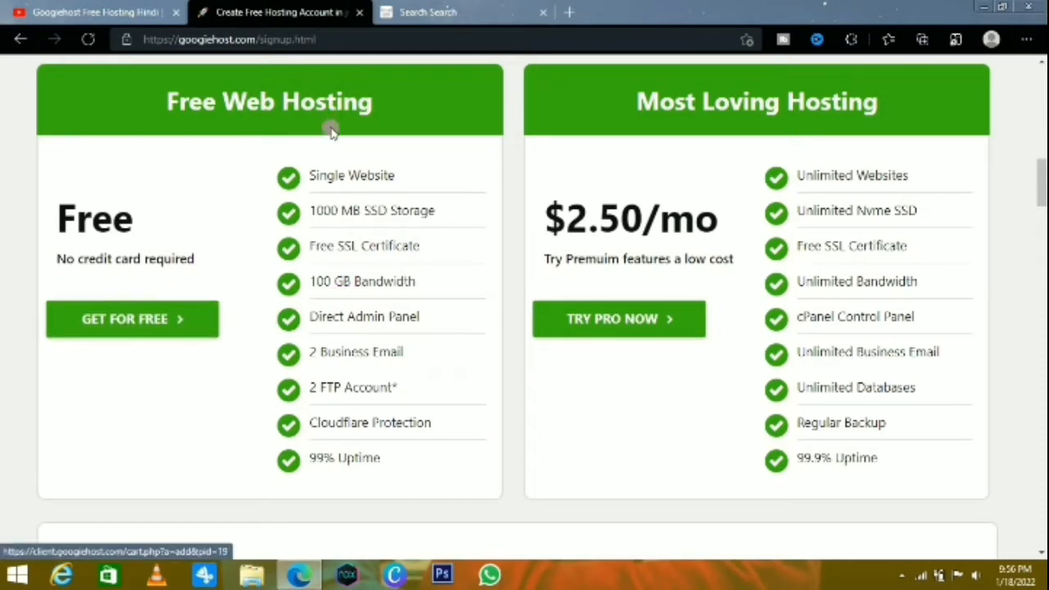
left_click_drag(316, 156, 345, 438)
left_click(143, 329)
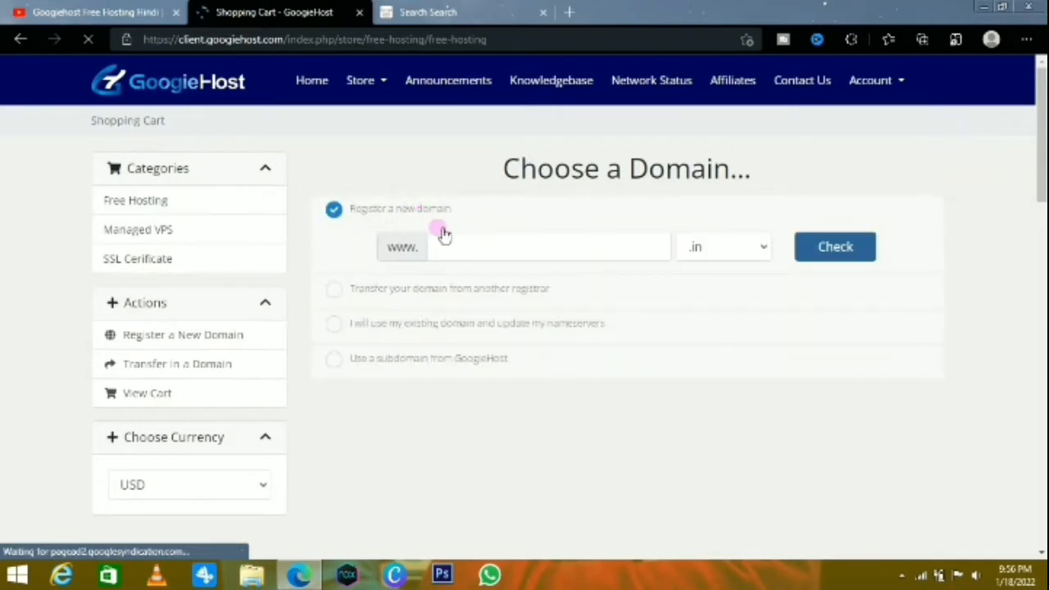
Enter "MAK Photography" as the new domain name to register, correcting the misspelled second word
left_click(463, 256)
left_click(374, 210)
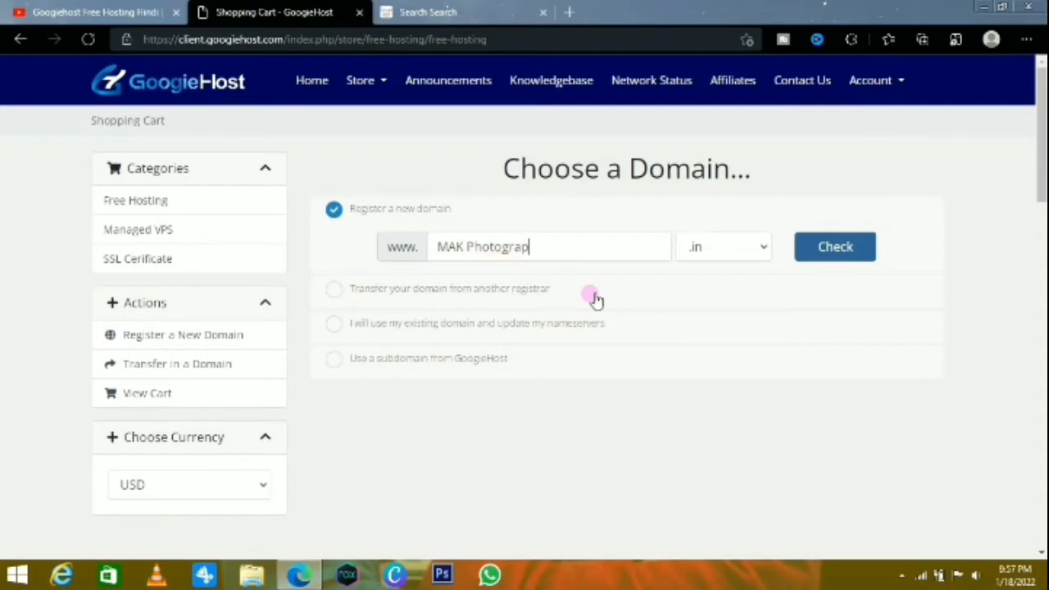
left_click_drag(537, 251, 475, 256)
right_click(476, 255)
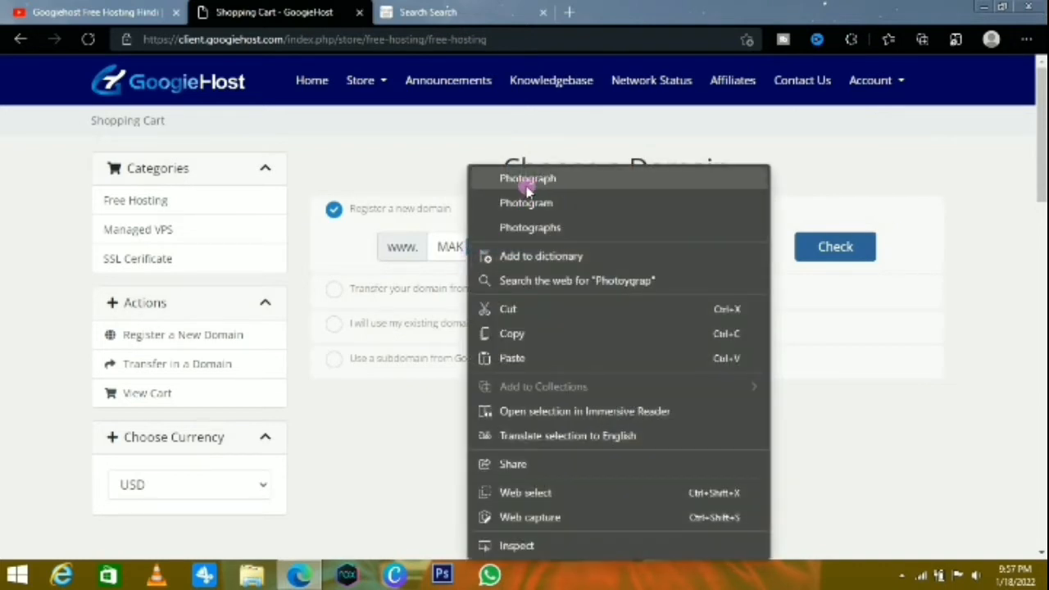
left_click(526, 177)
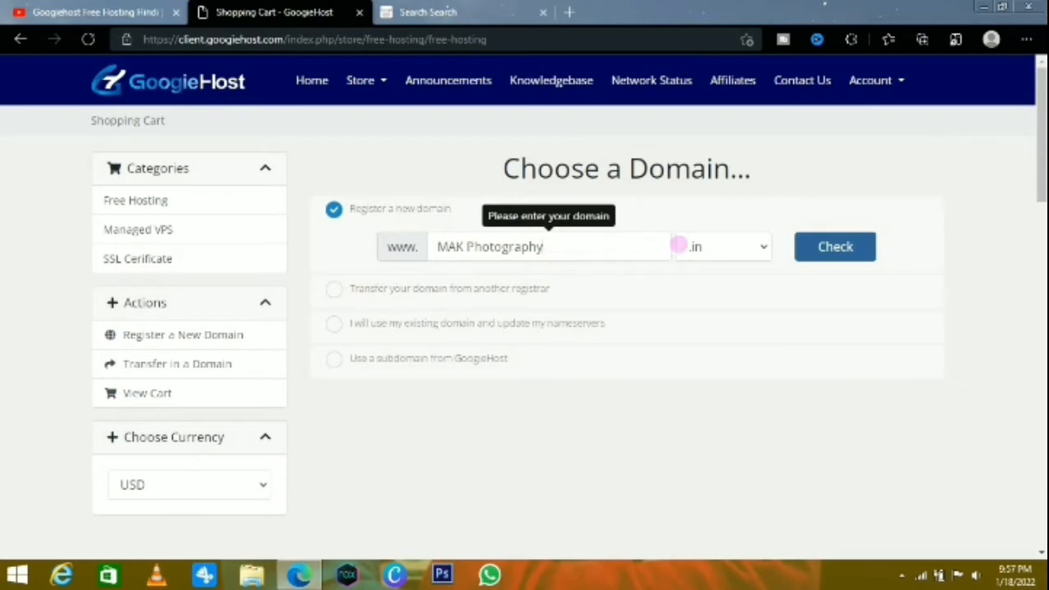
Check whether the MAK Photography domain is available with the .com extension
left_click(730, 251)
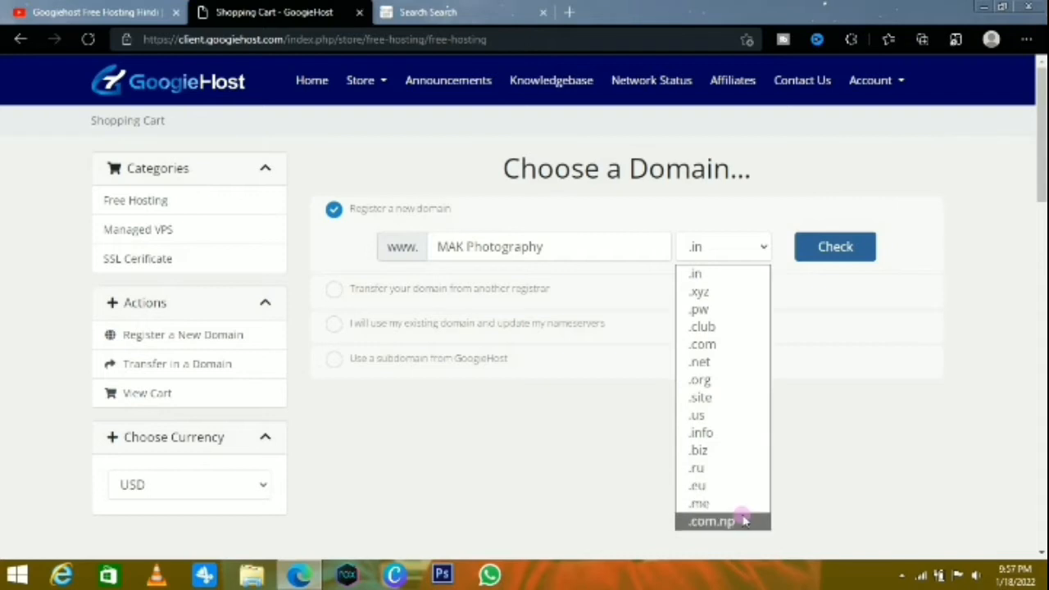
left_click(733, 343)
left_click(852, 252)
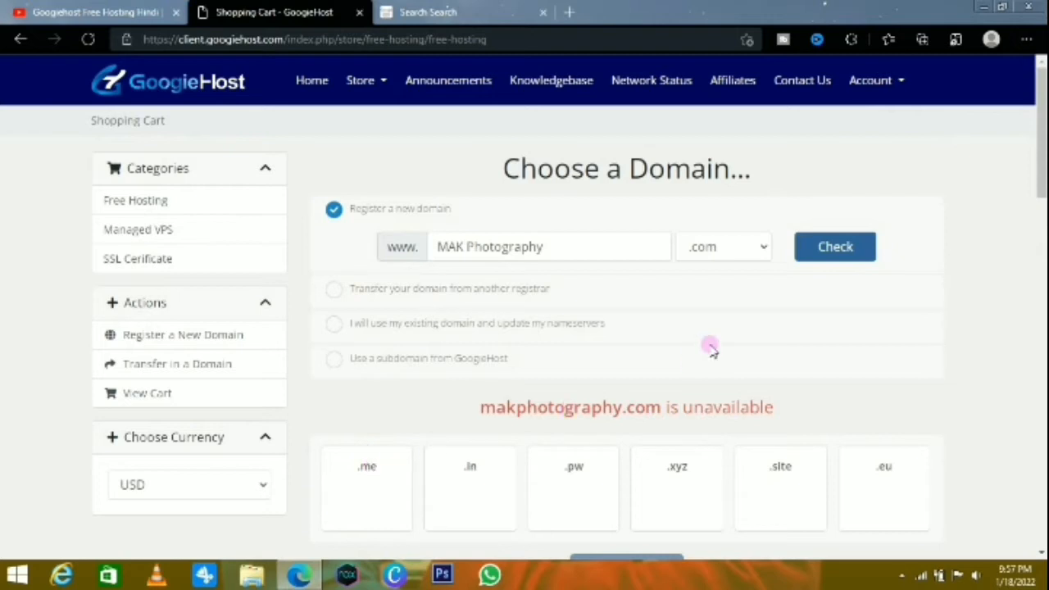
Change the domain extension to .in, check its availability and continue with that domain
left_click(710, 244)
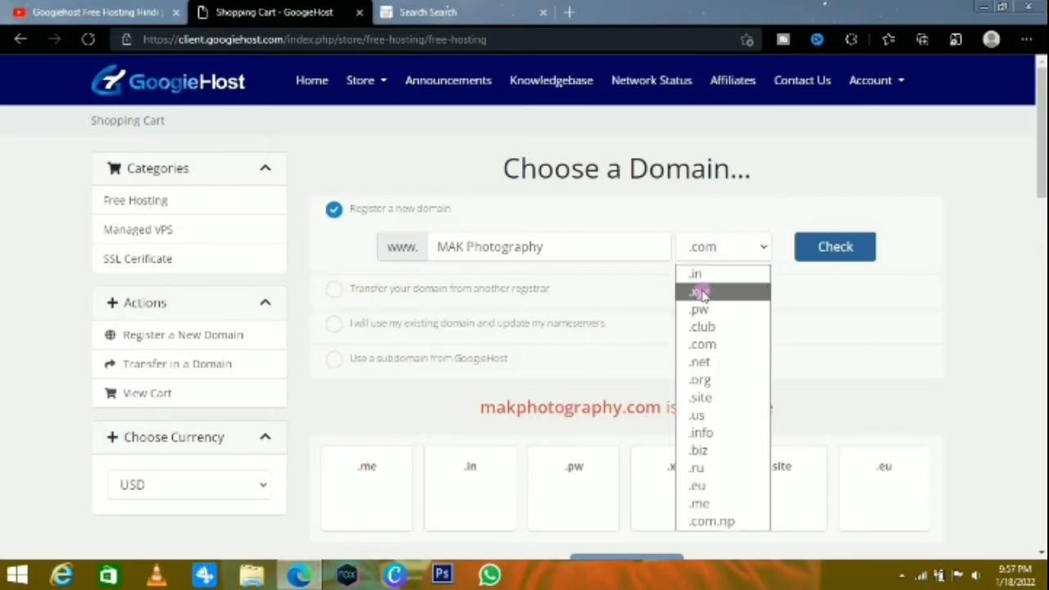
left_click(696, 274)
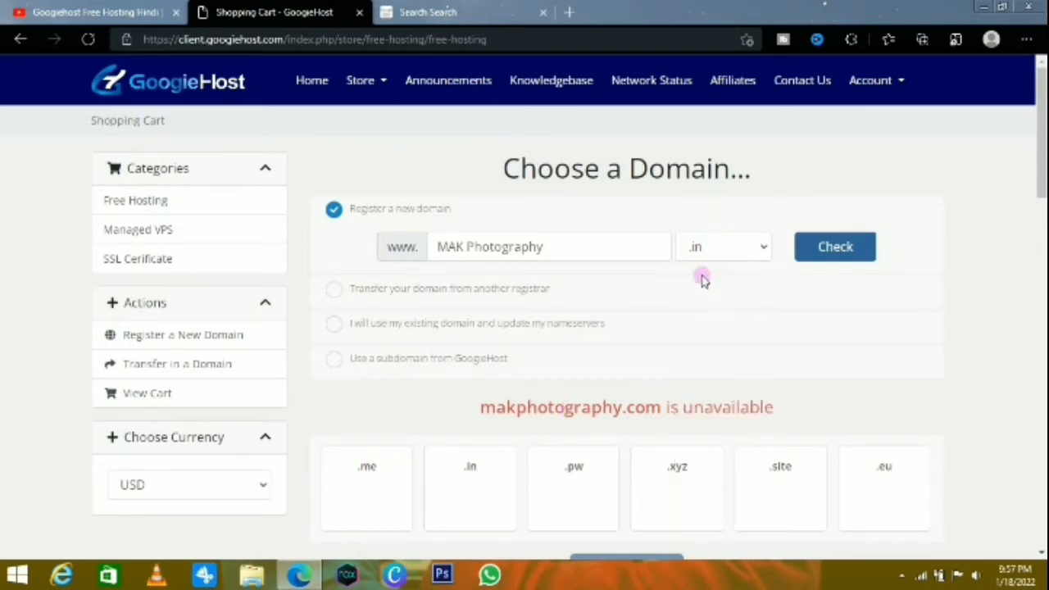
left_click(836, 253)
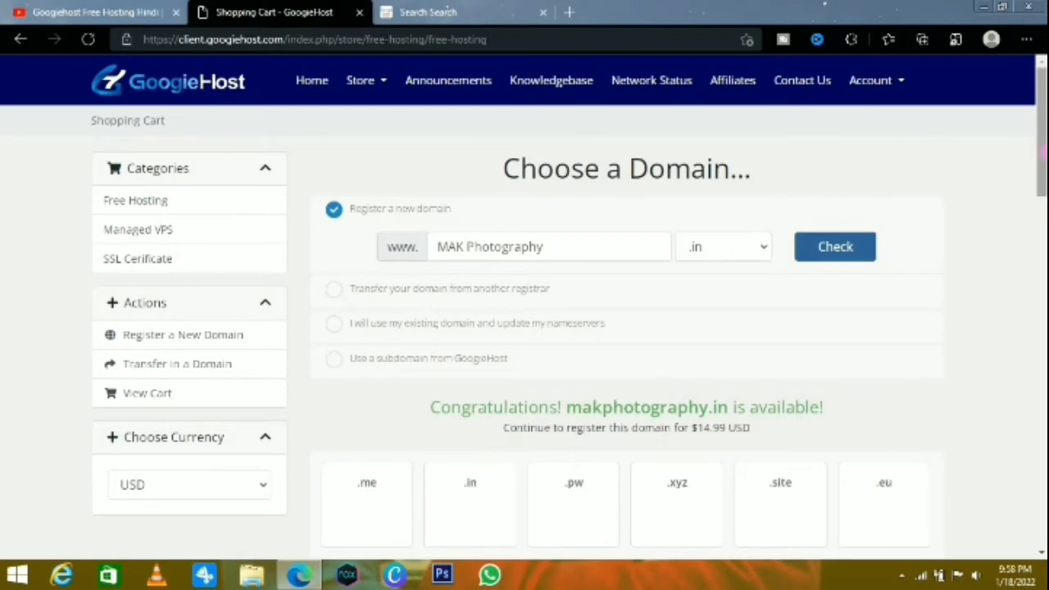
mouse_move(1044, 181)
left_mouse_down()
mouse_move(1044, 238)
mouse_move(1041, 174)
left_mouse_up()
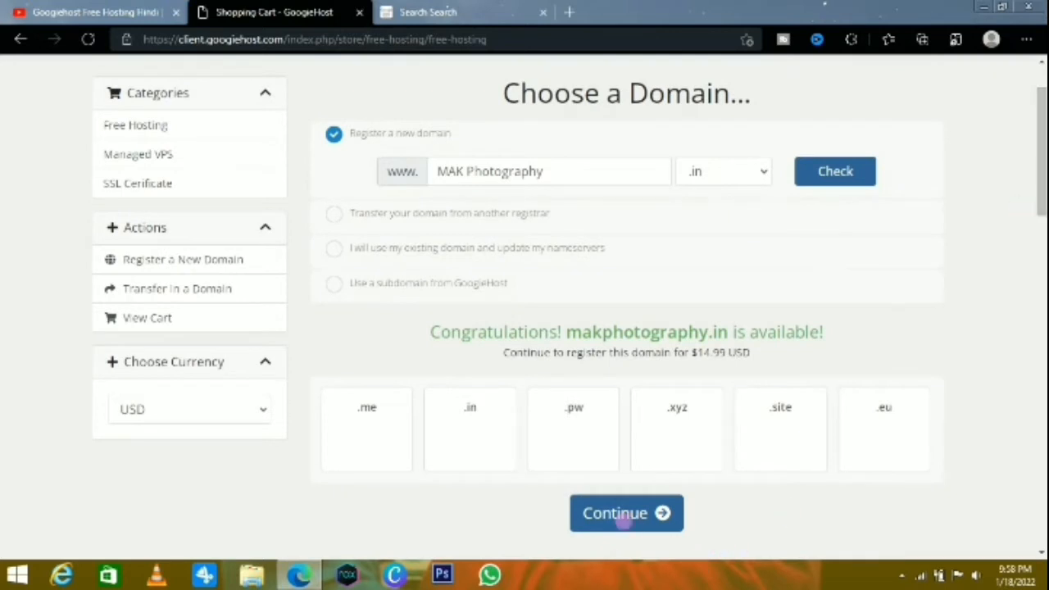
left_click(624, 521)
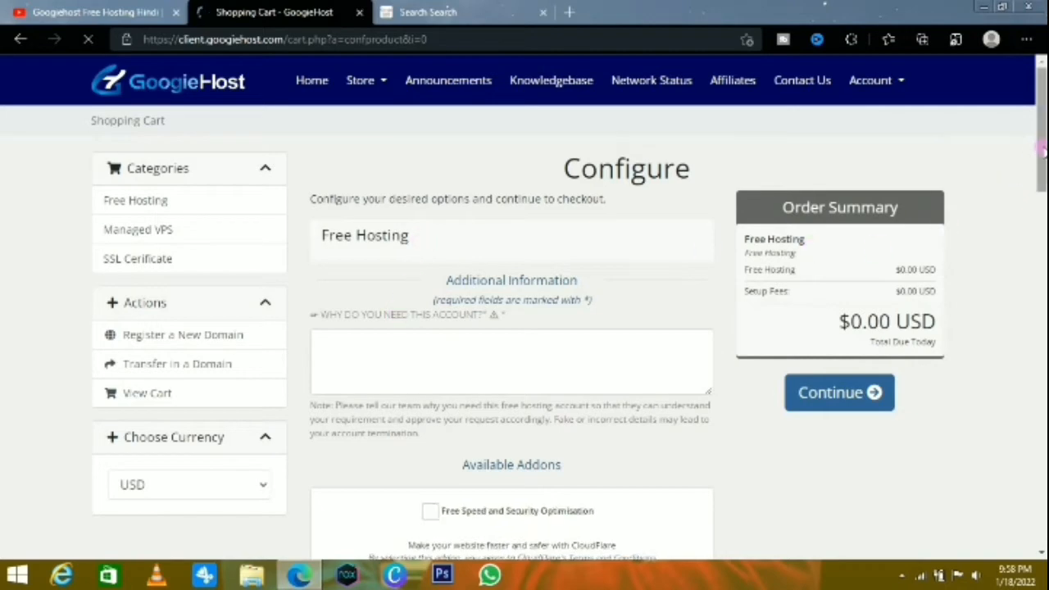
Give "I need To created a New Website" as the account reason, add Free Speed and Security Optimisation, and continue
left_click_drag(1037, 146, 1037, 177)
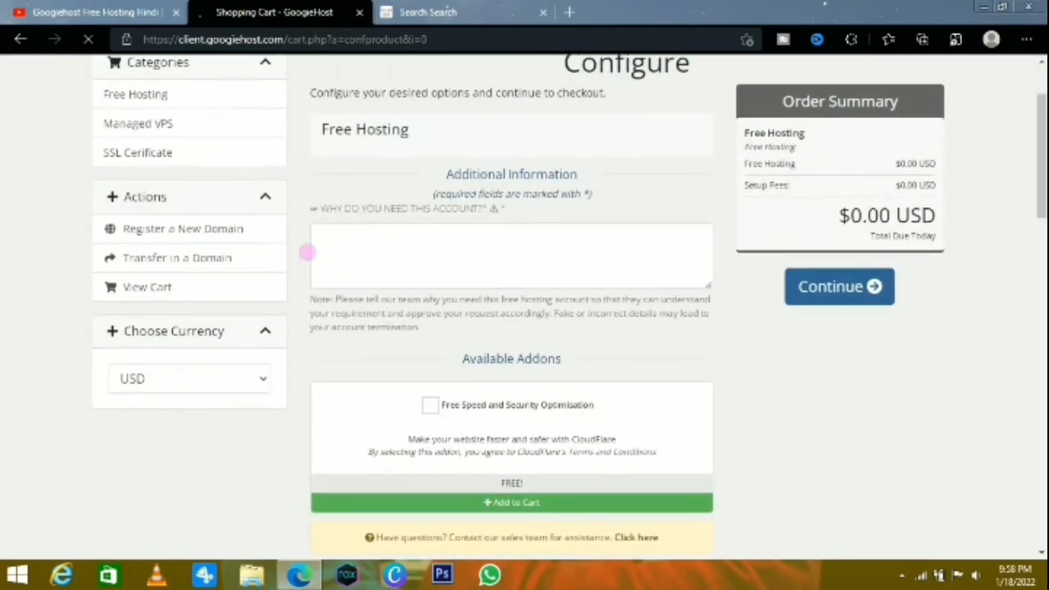
left_click(339, 256)
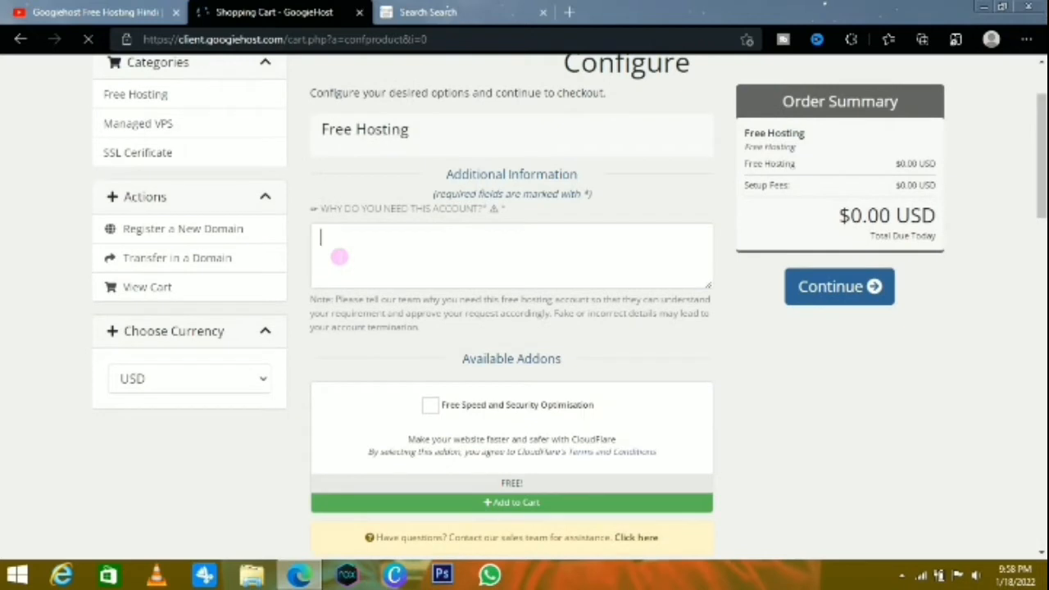
type("I need To created a  New Website")
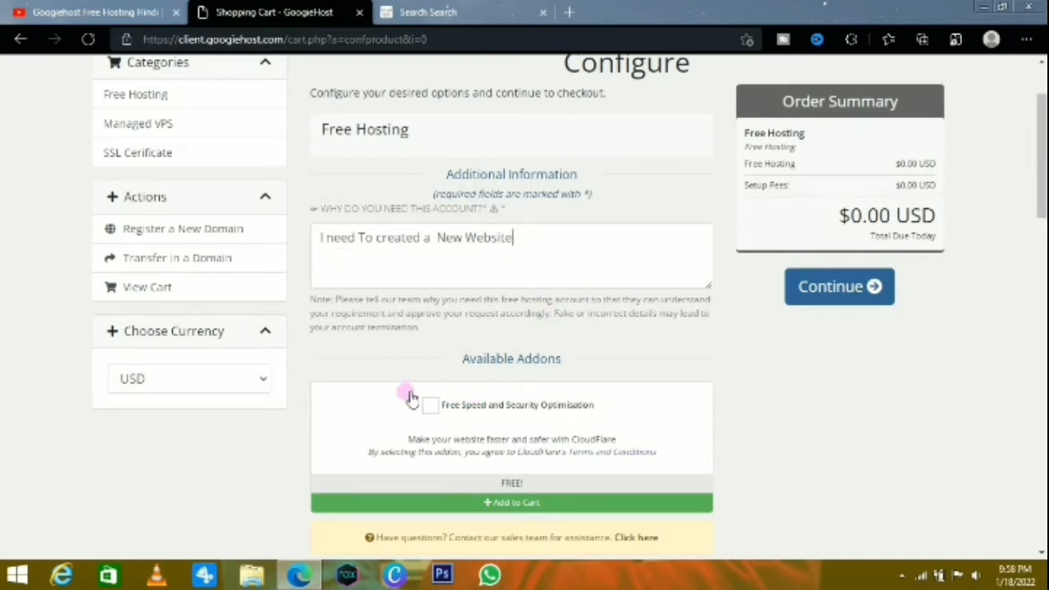
left_click(432, 407)
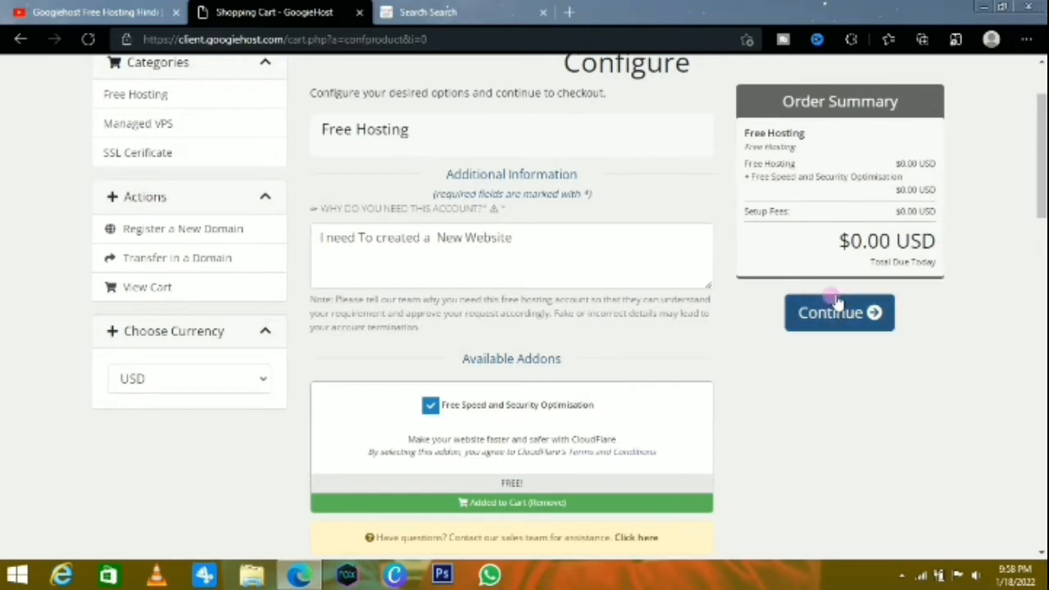
left_click(854, 323)
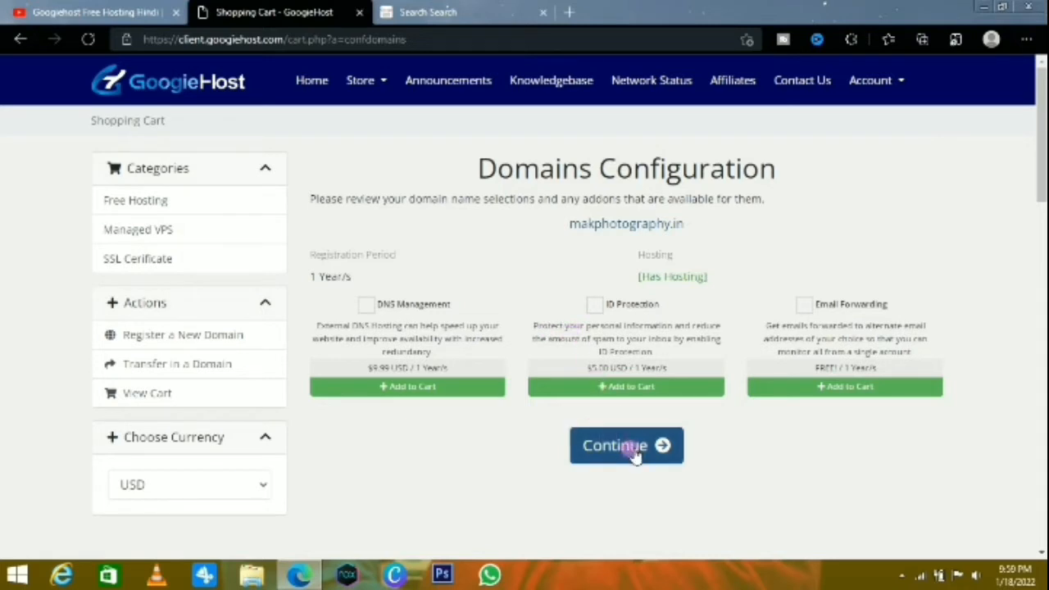
Add the free Email Forwarding addon to makphotography.in and continue to the cart review
left_click(807, 307)
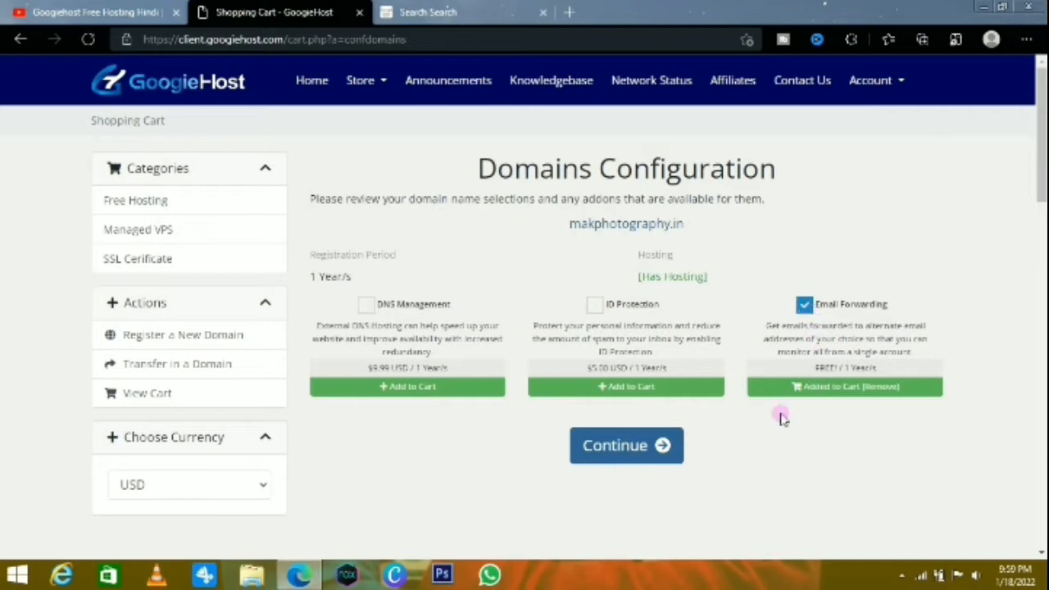
left_click(662, 446)
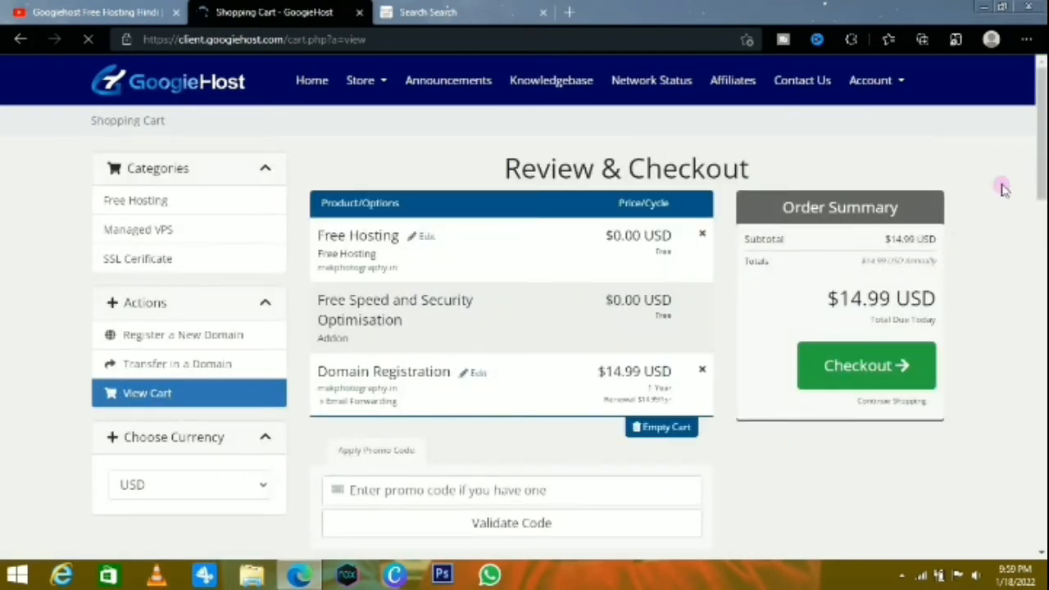
Remove the paid domain registration from the cart and proceed to checkout with the free hosting
mouse_move(1041, 146)
left_mouse_down()
mouse_move(1043, 205)
mouse_move(1044, 157)
left_mouse_up()
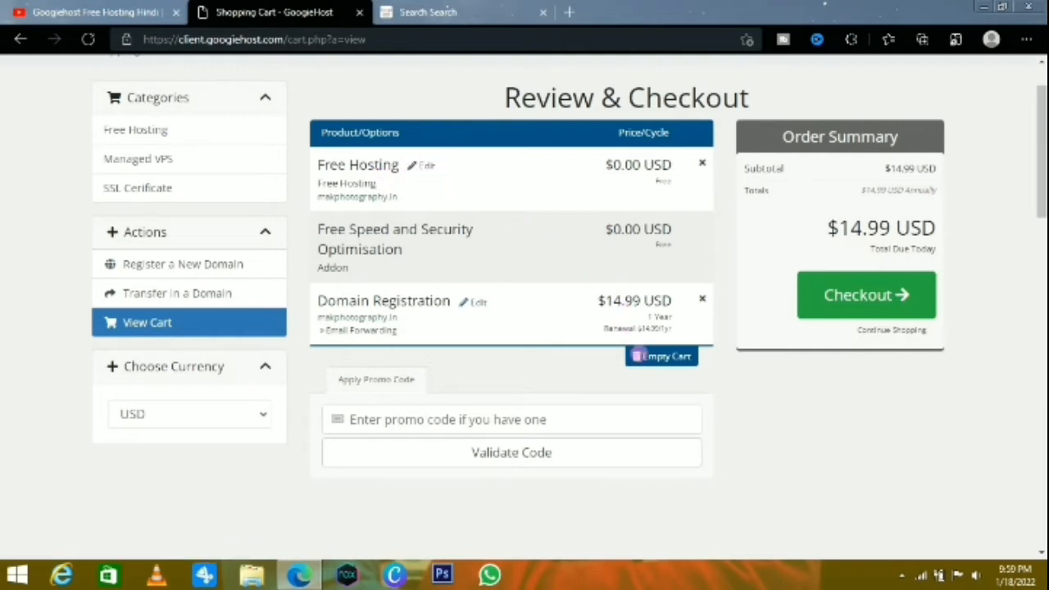
left_click(656, 357)
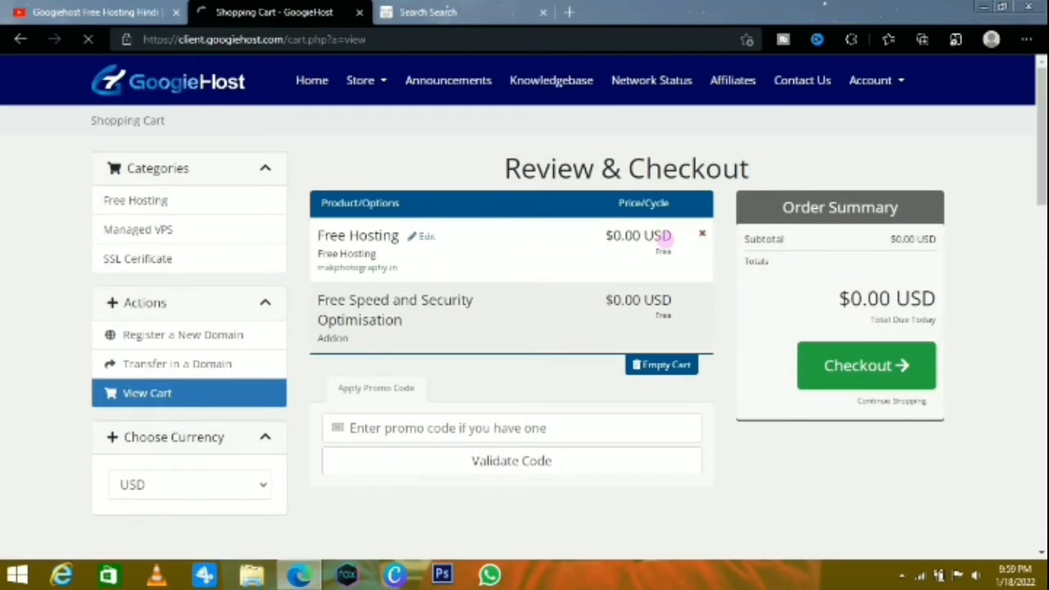
left_click(857, 371)
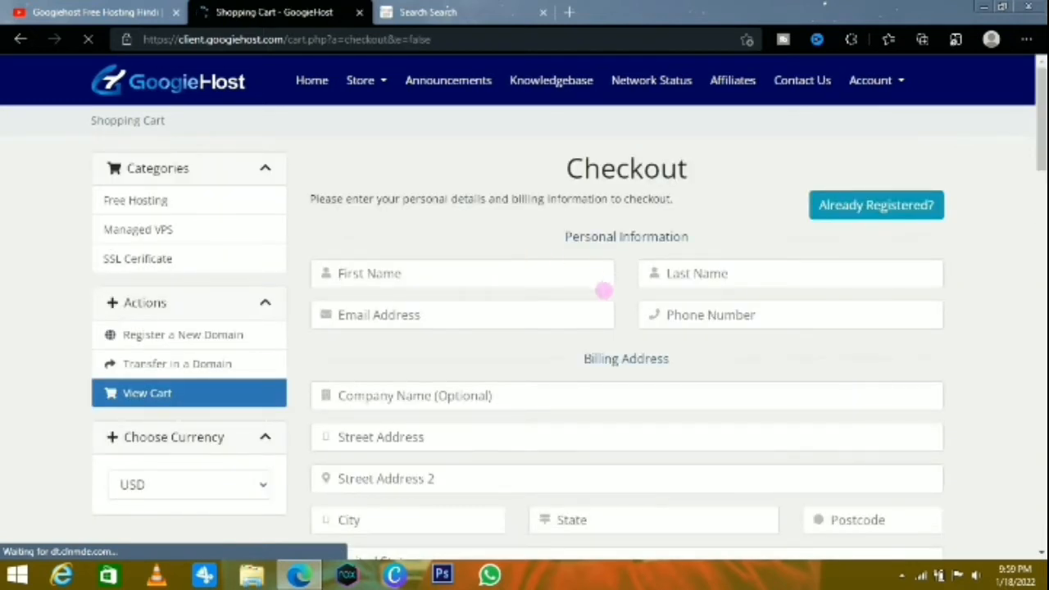
Fill in the customer's first name and last name in the personal information
left_click(394, 263)
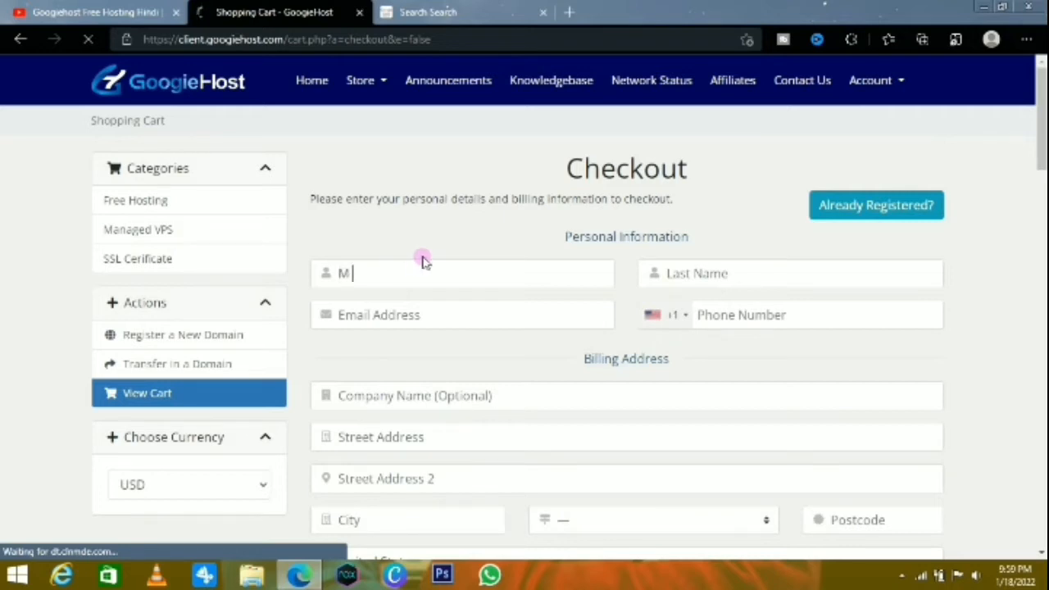
left_click(703, 277)
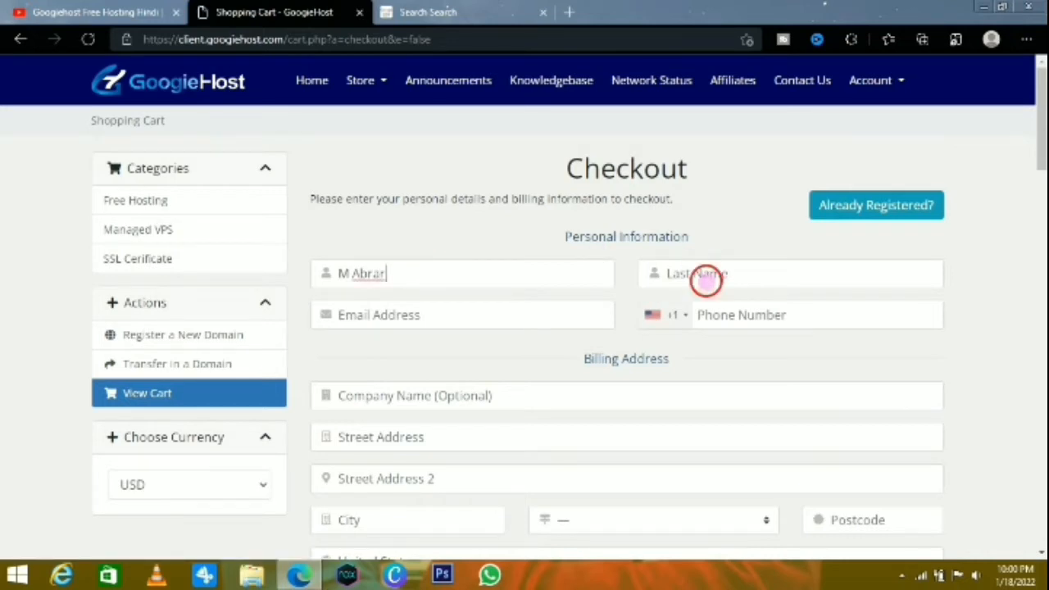
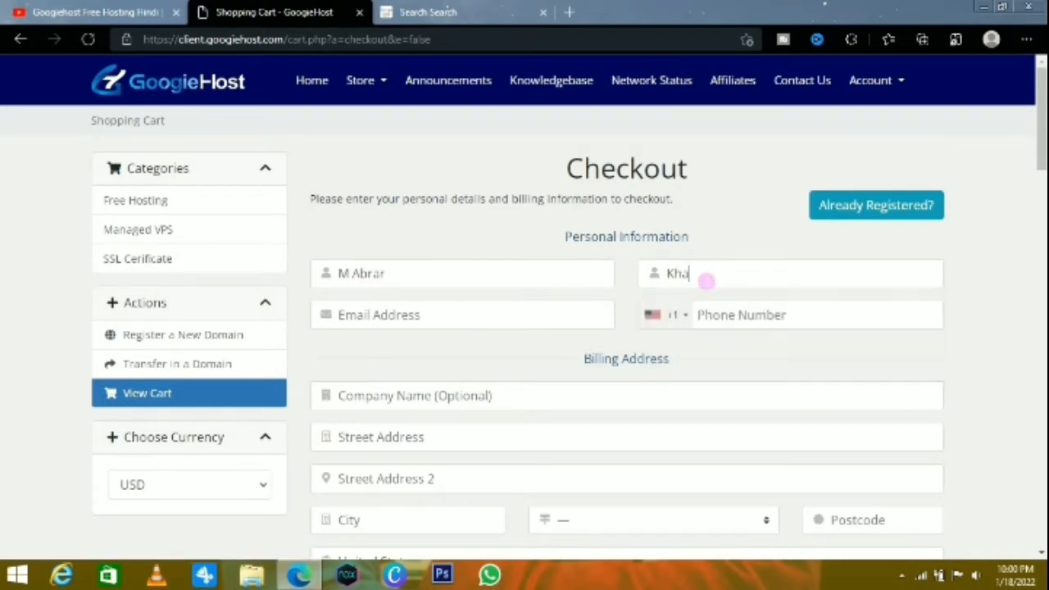
Set the phone country code to Pakistan (+92), then enter the customer's phone number and e-mail address
left_click(680, 318)
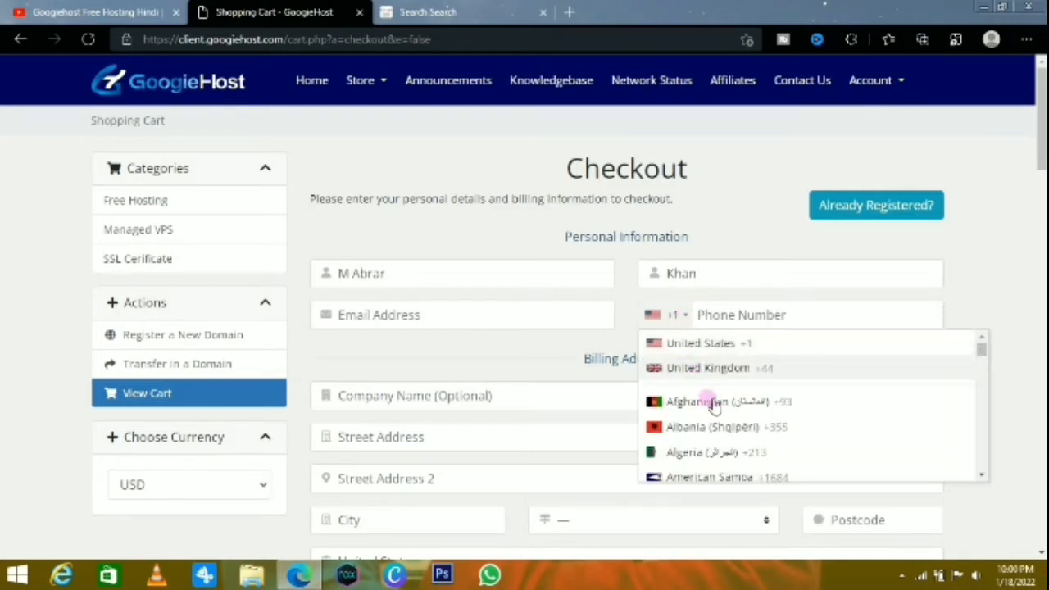
left_click_drag(985, 351, 998, 427)
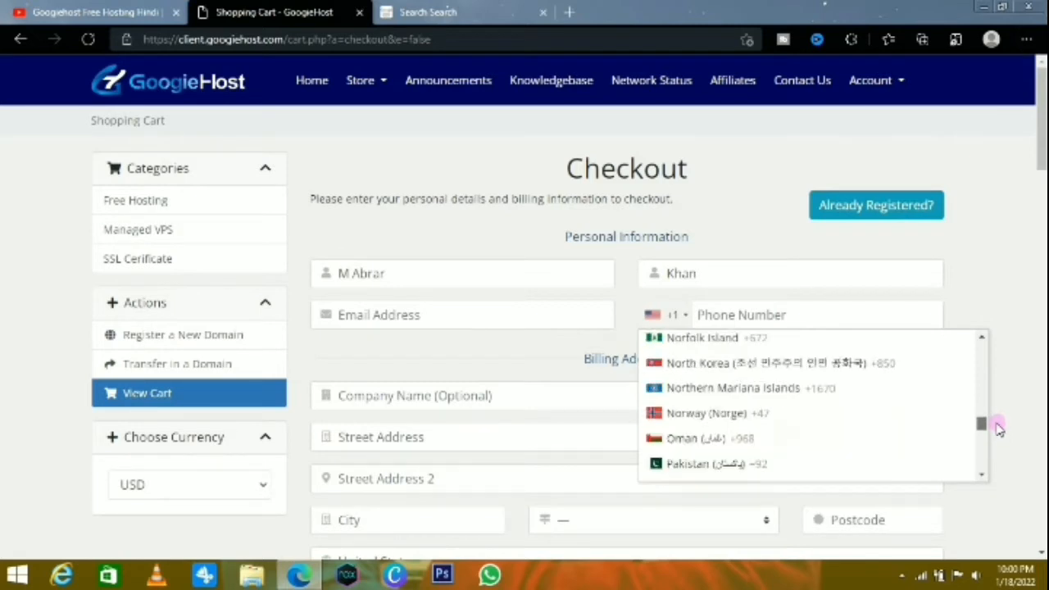
left_click(696, 466)
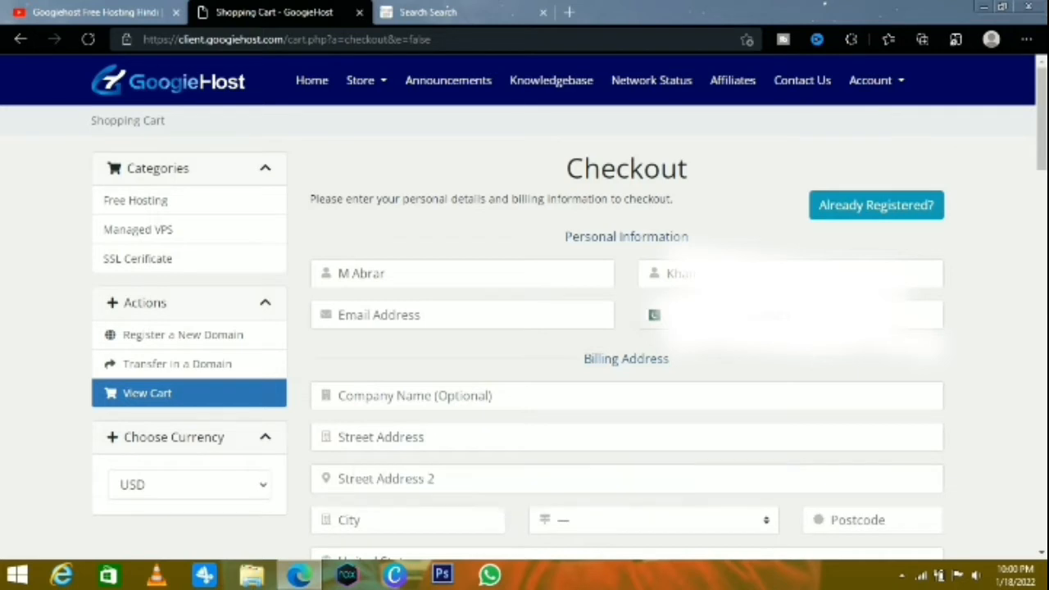
left_click(397, 321)
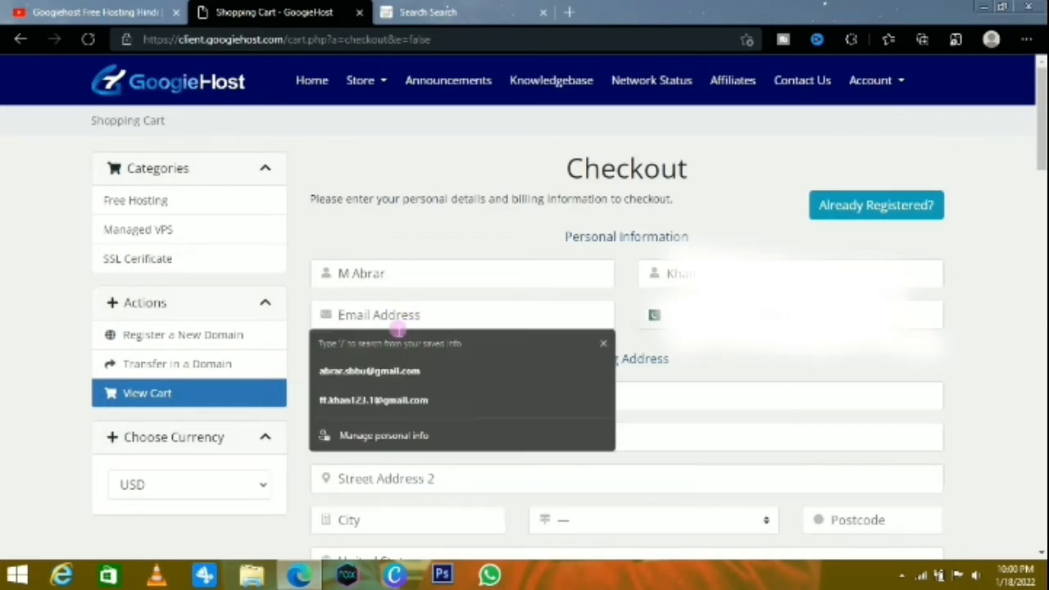
left_click(426, 399)
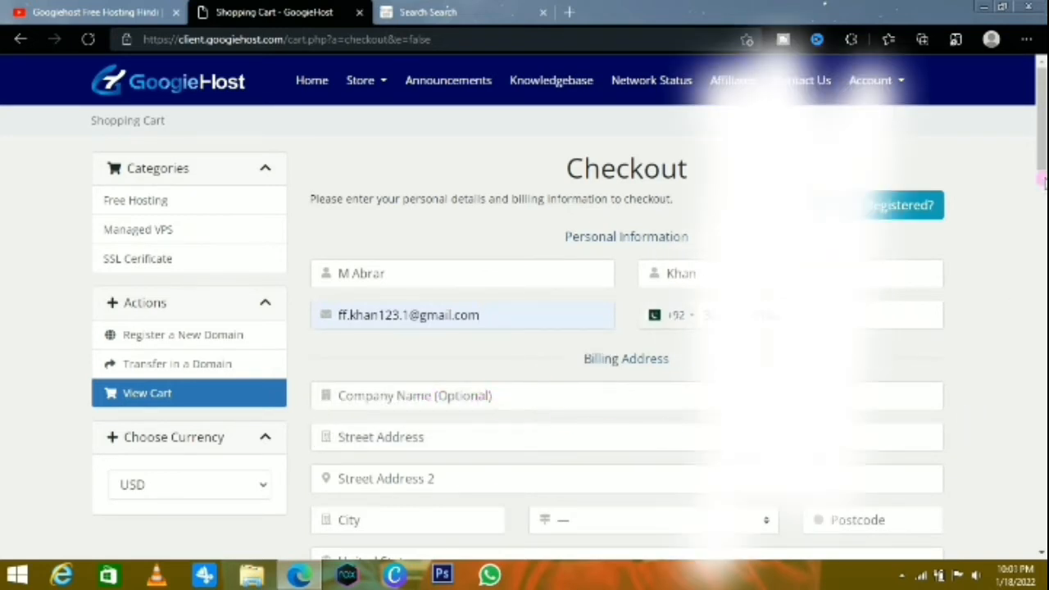
Try to complete the free hosting order after agreeing to the Terms of Service
scroll(1042, 182, "down", 2)
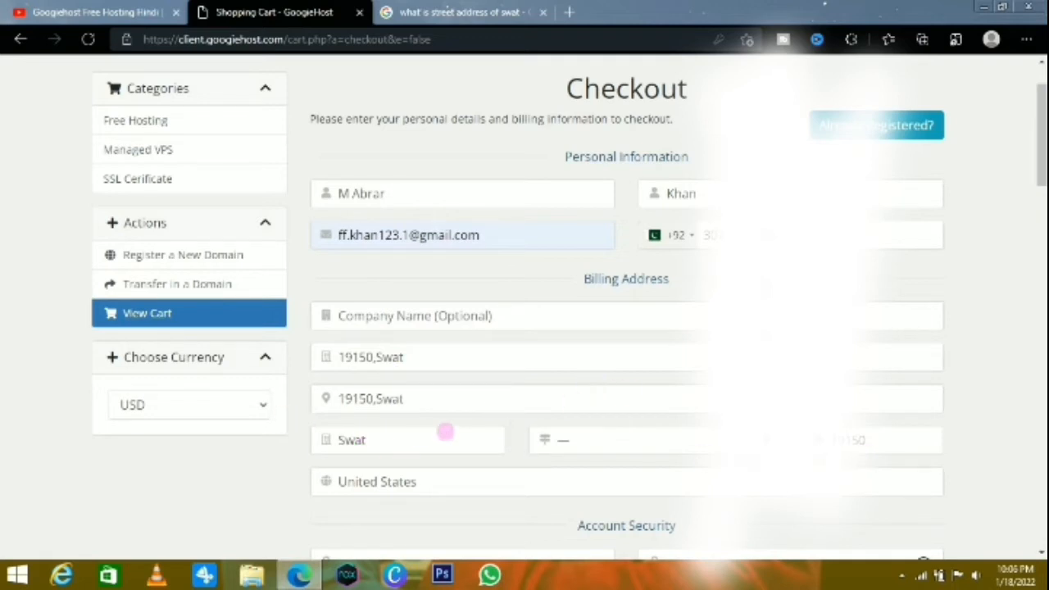
left_click_drag(1034, 94, 1041, 165)
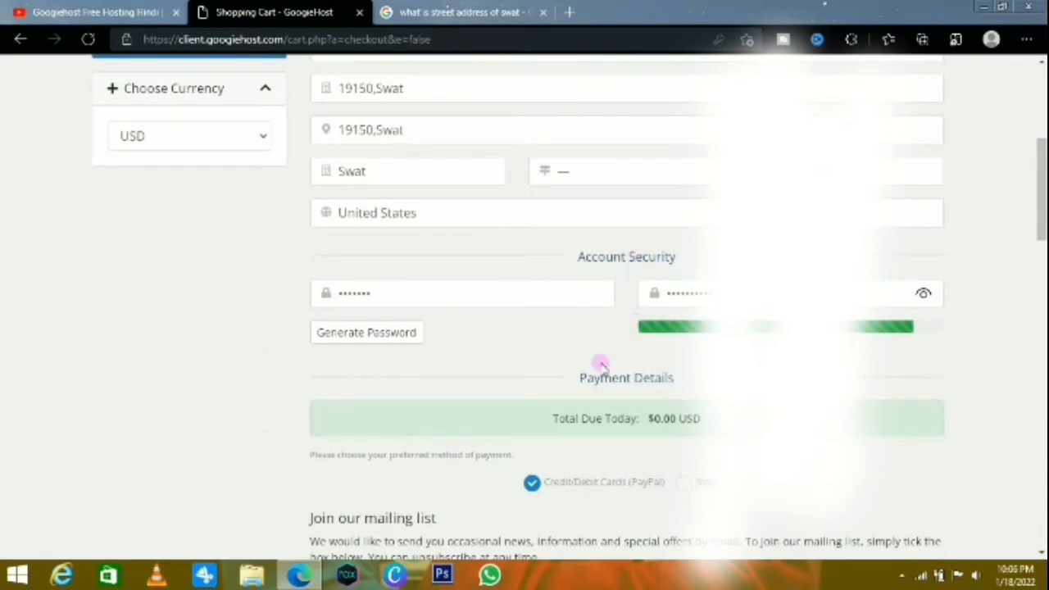
left_click_drag(1041, 185, 1040, 227)
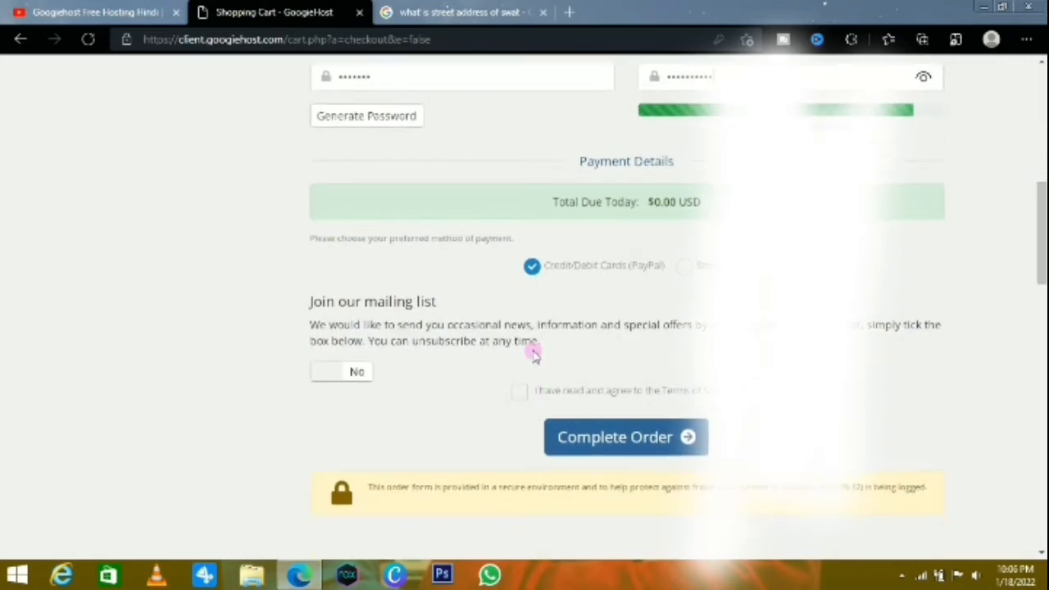
left_click(518, 392)
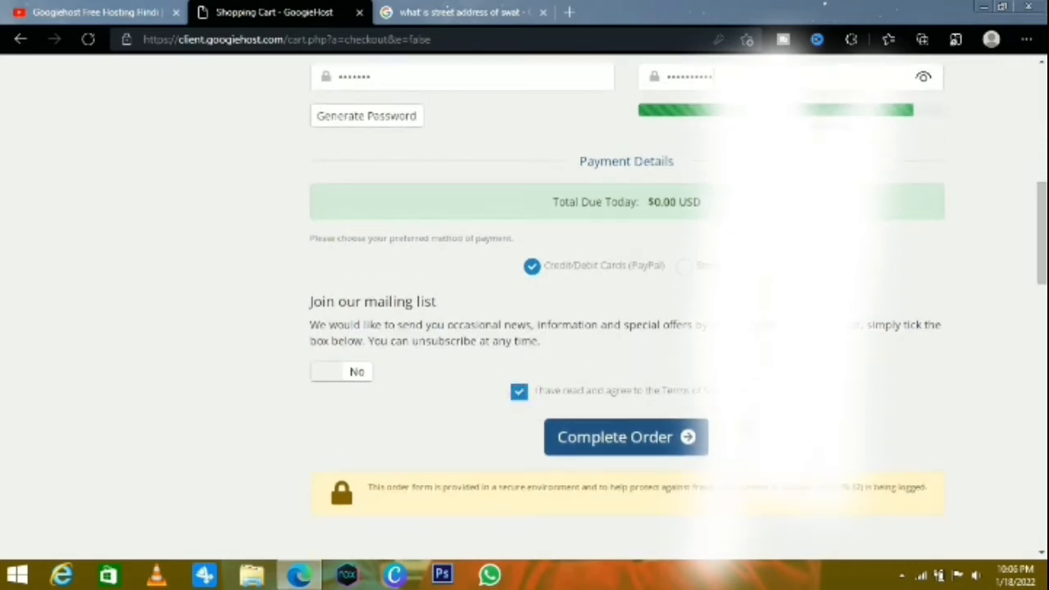
left_click(669, 442)
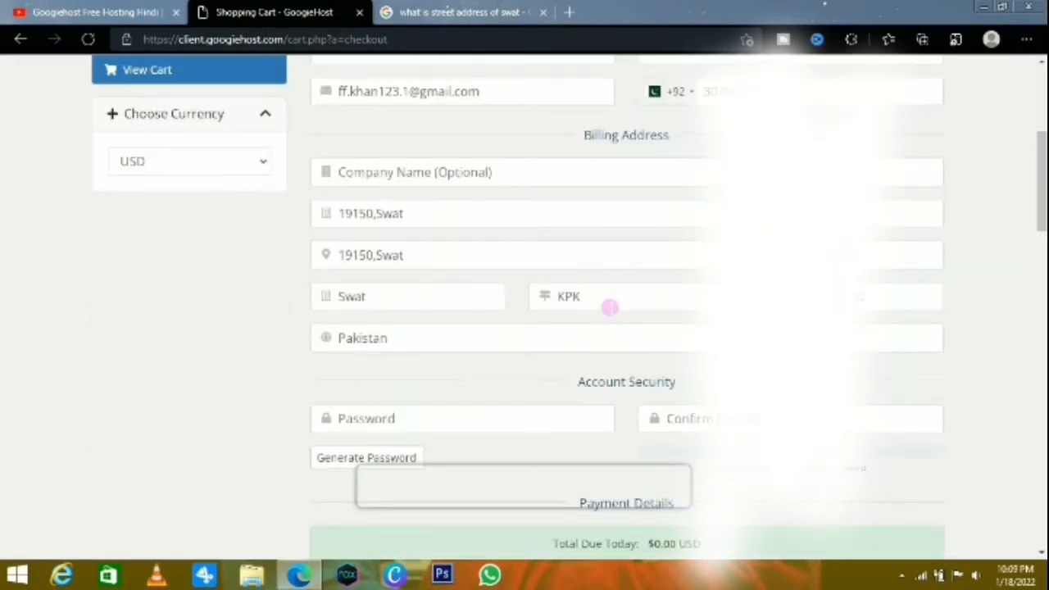
Enter the account password and repeat it in the password confirmation under Account Security
left_click_drag(1037, 133, 1038, 215)
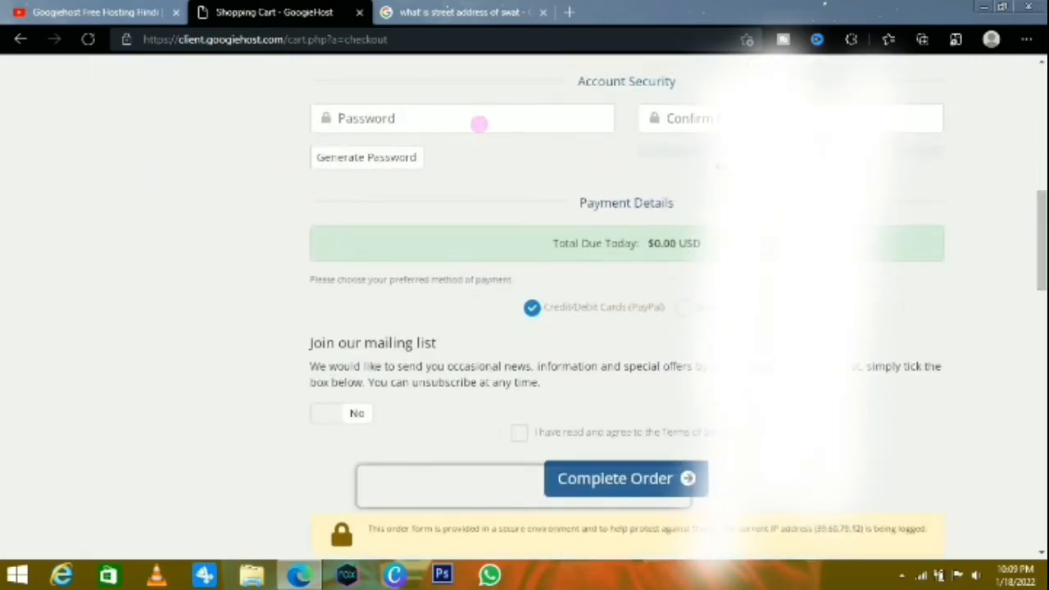
type("•")
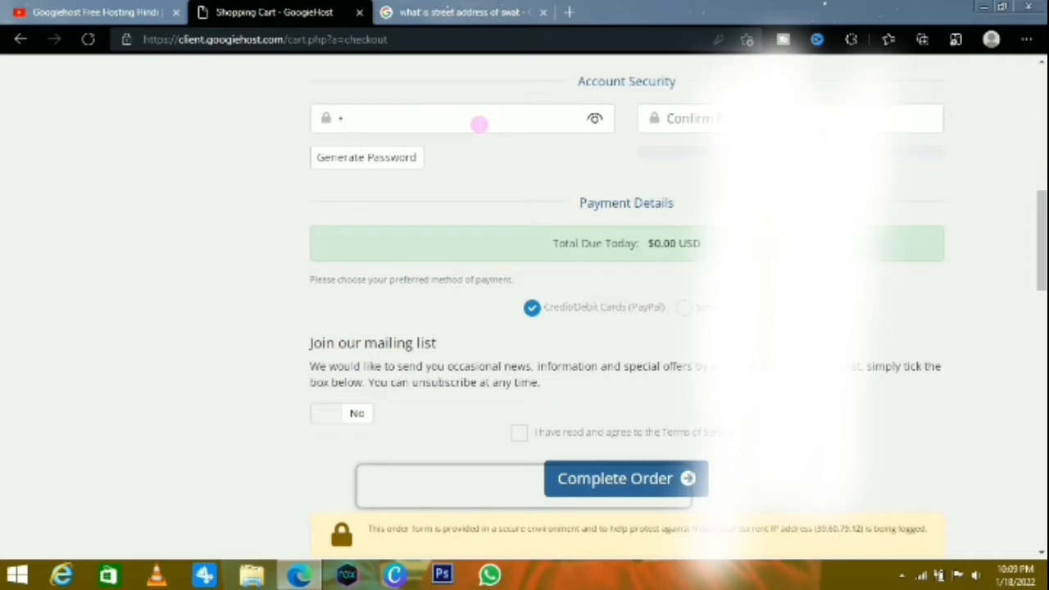
type("•••")
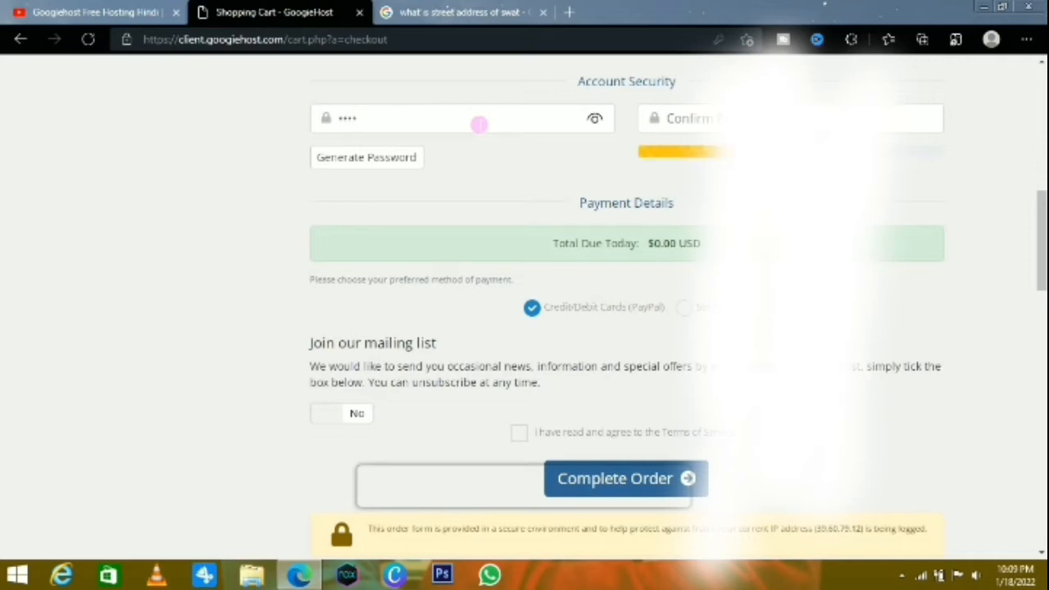
type("•••")
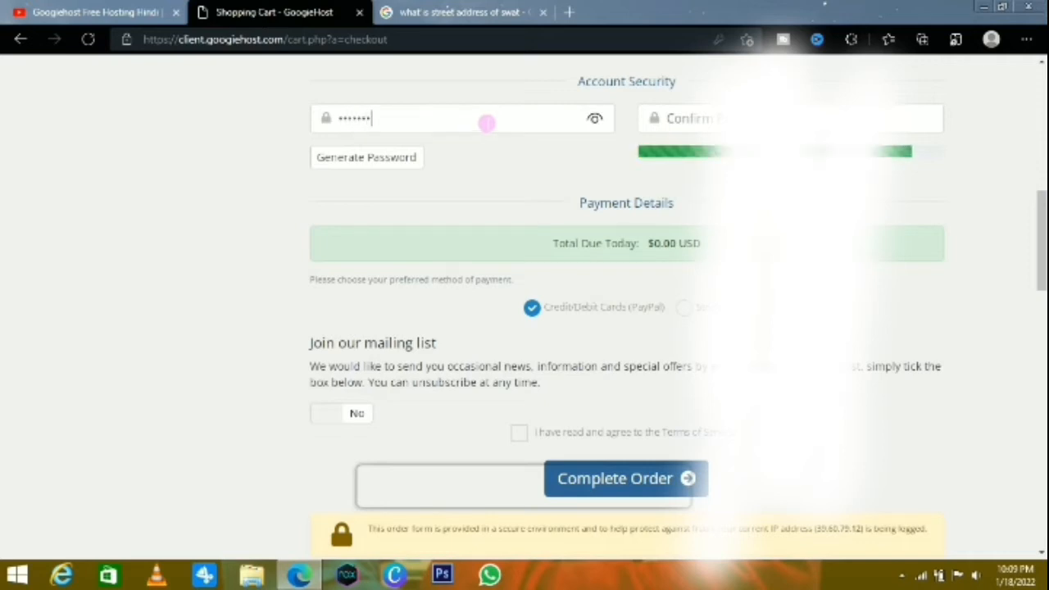
left_click_drag(380, 123, 328, 123)
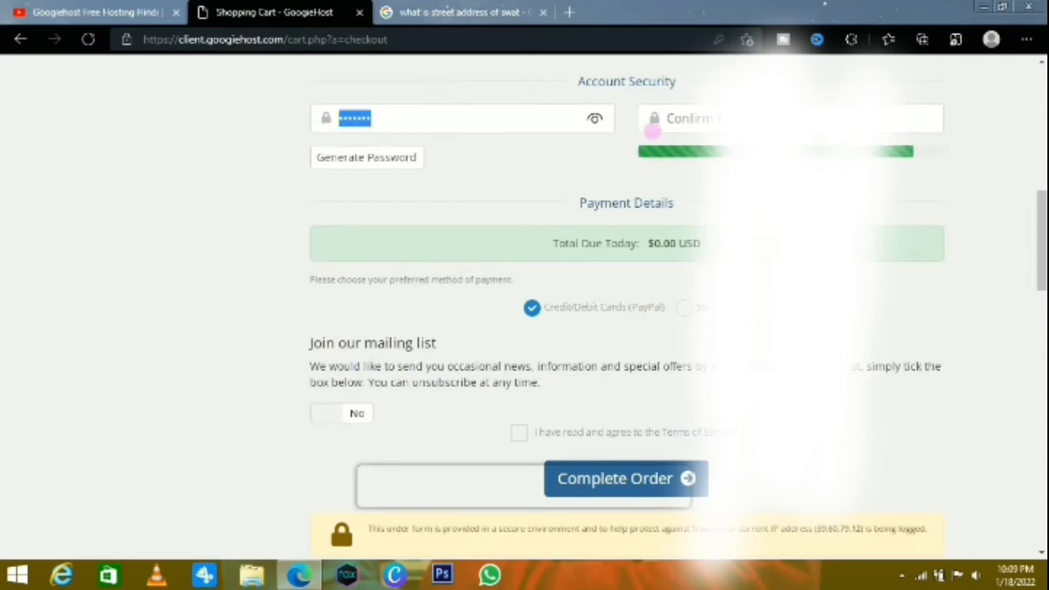
left_click(670, 119)
key("ctrl+v")
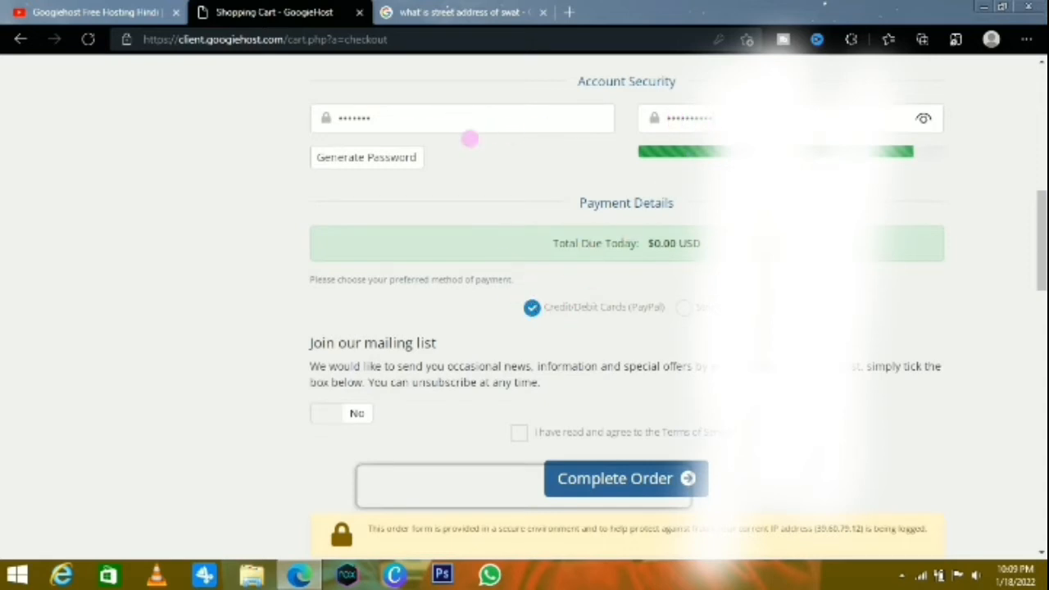
Agree to the Terms of Service, complete the order and continue to the client area
left_click(520, 433)
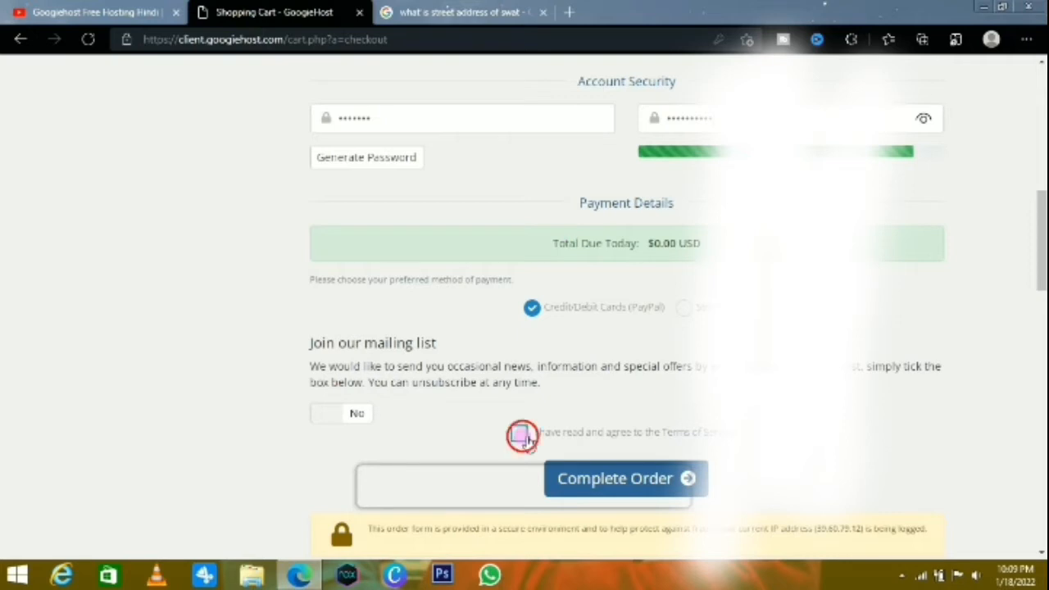
left_click(640, 481)
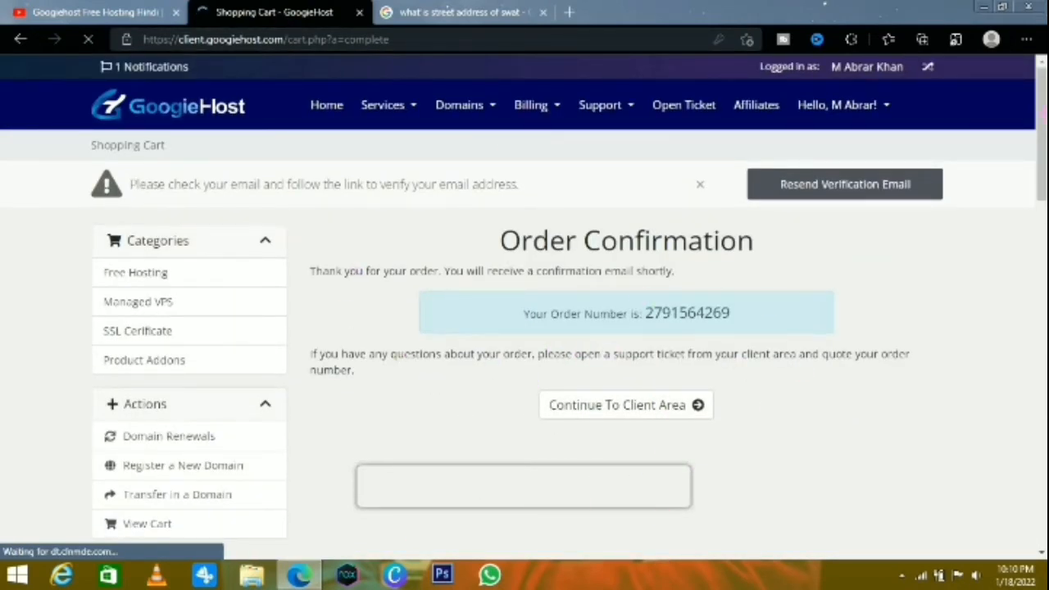
mouse_move(1043, 116)
left_mouse_down()
mouse_move(1043, 143)
mouse_move(1041, 134)
left_mouse_up()
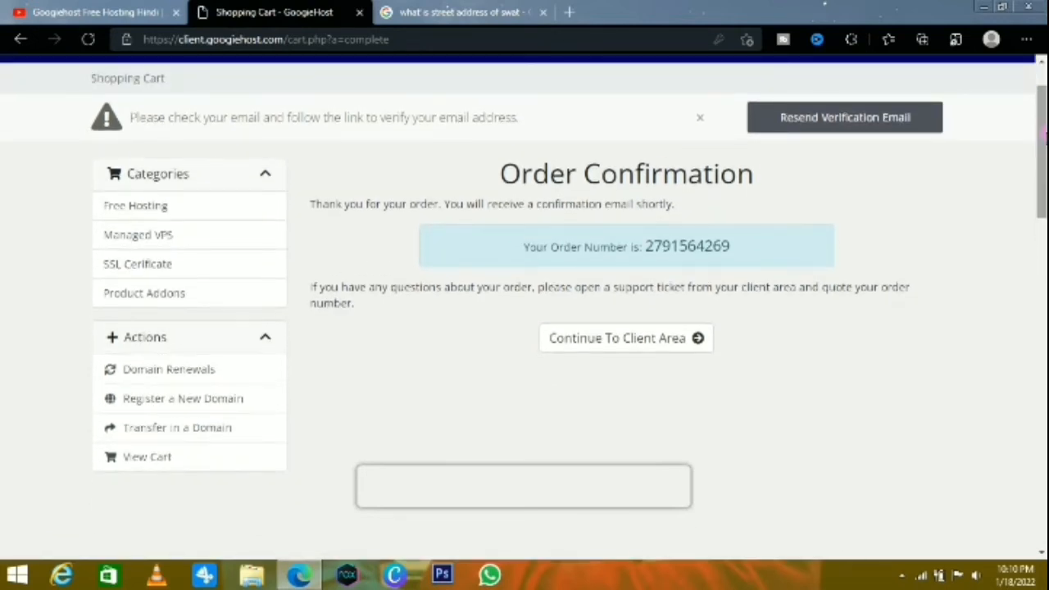
left_click(641, 347)
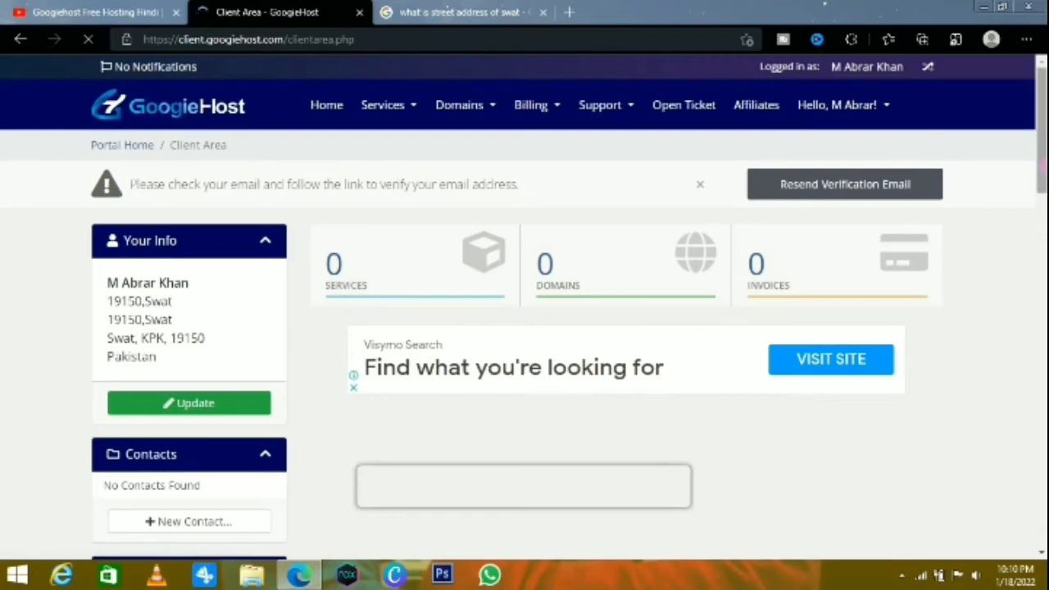
Open the list of the account's own services from the client area
left_click_drag(1042, 181, 1036, 141)
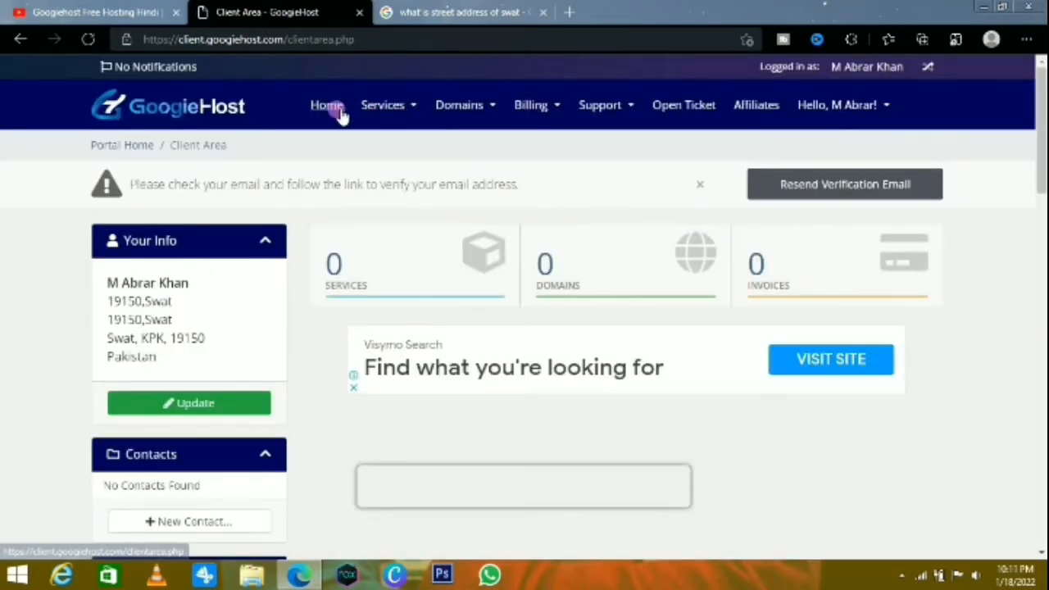
left_click(394, 113)
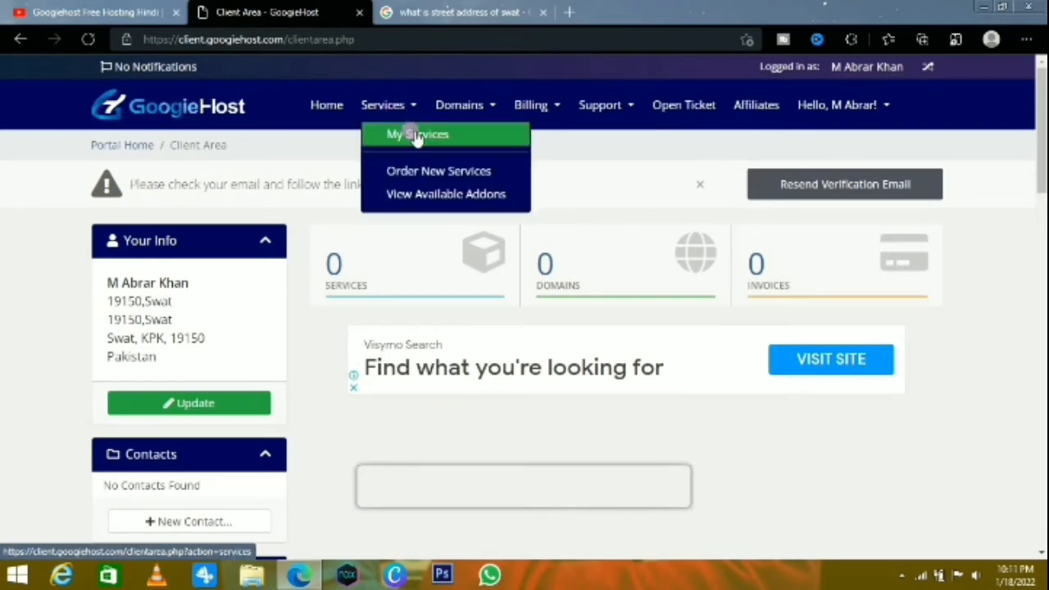
left_click(411, 135)
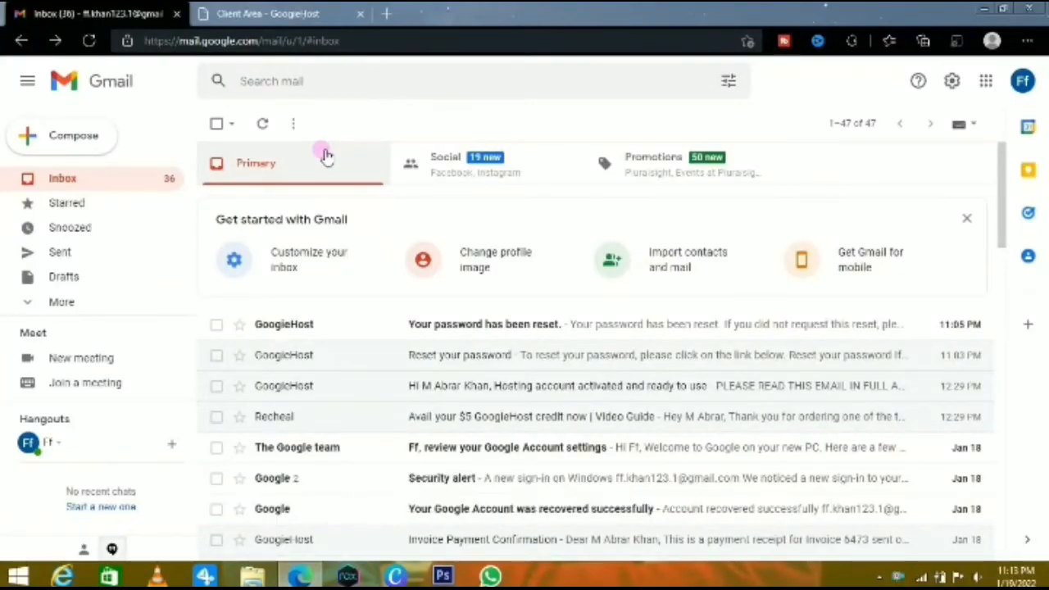
Read the hosting activation e-mail in Gmail and check the page behind the first nameserver link
left_click(556, 396)
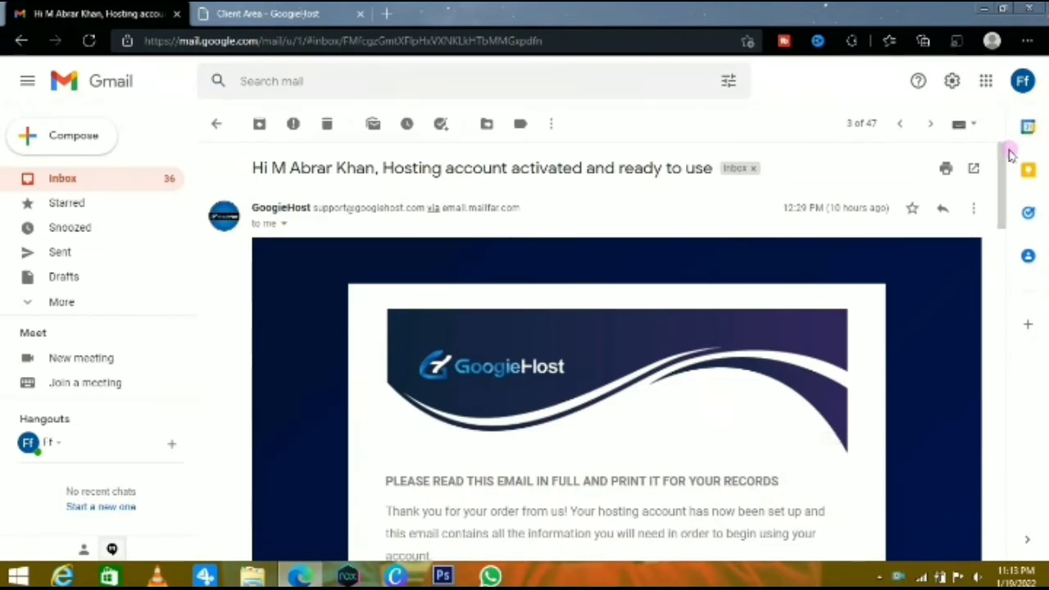
left_click_drag(1000, 190, 995, 271)
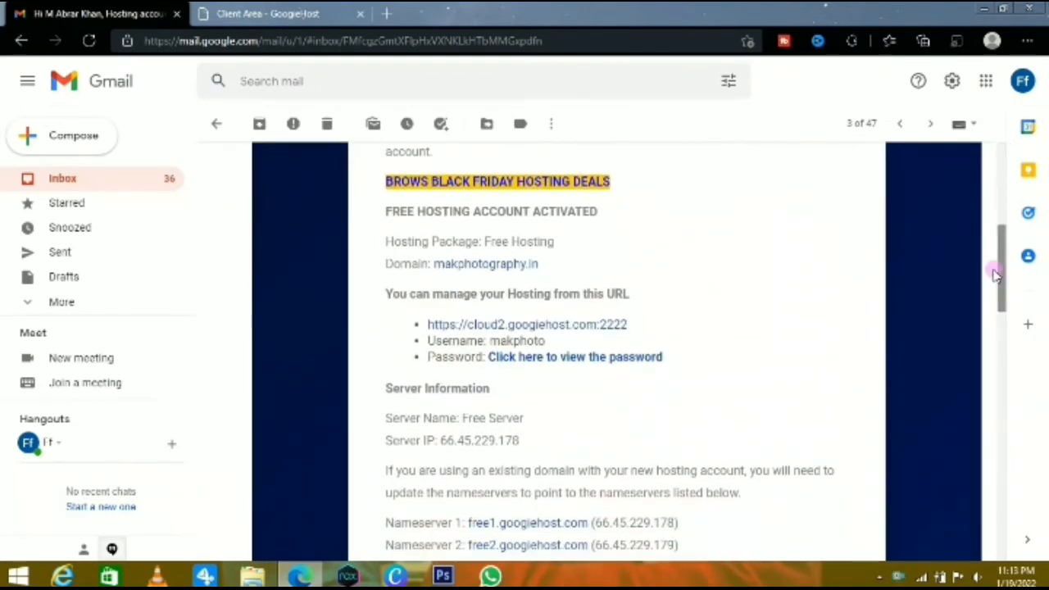
left_click(517, 525)
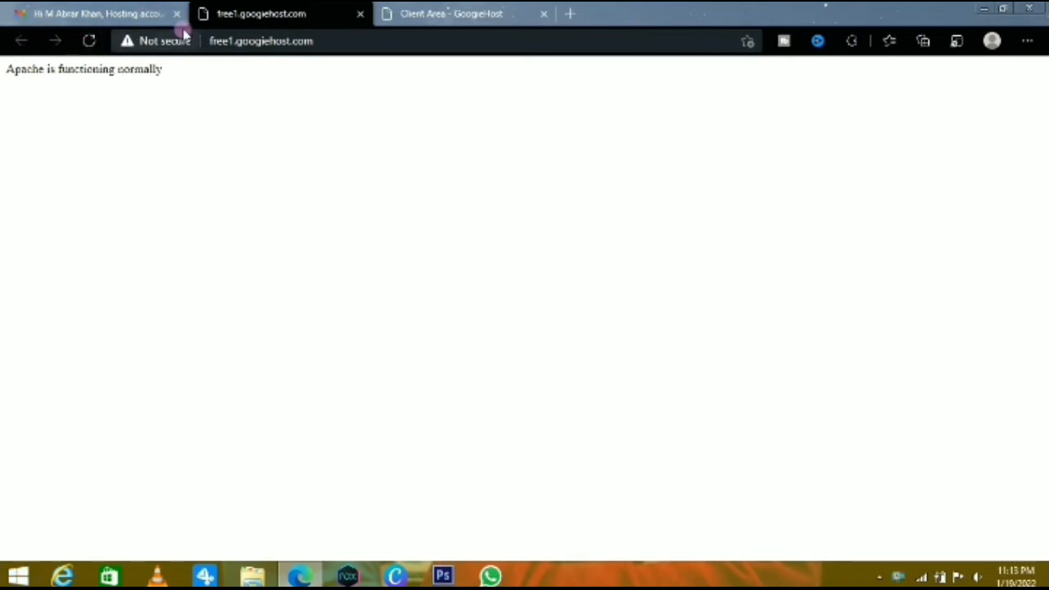
left_click(359, 14)
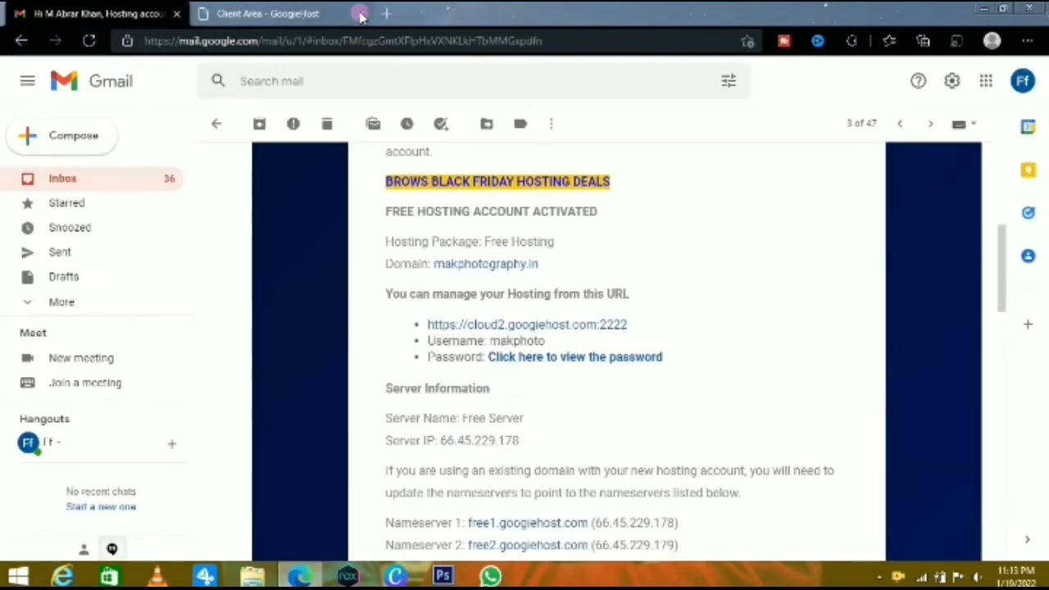
Switch to the GoogieHost client area and review the hosting information and account tools for makphotography.in
left_click(261, 13)
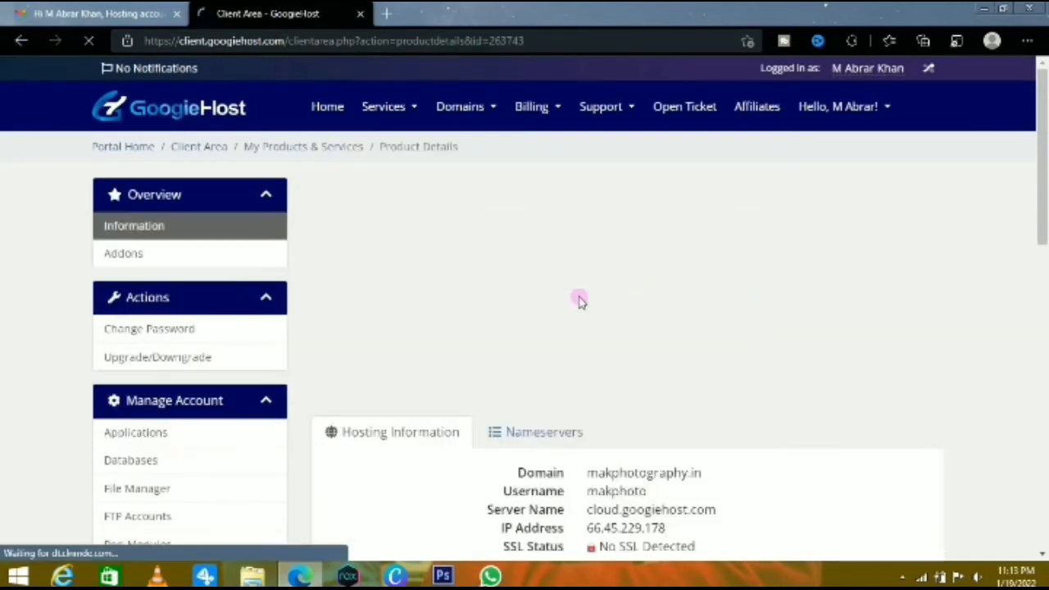
scroll(640, 398, "down", 3)
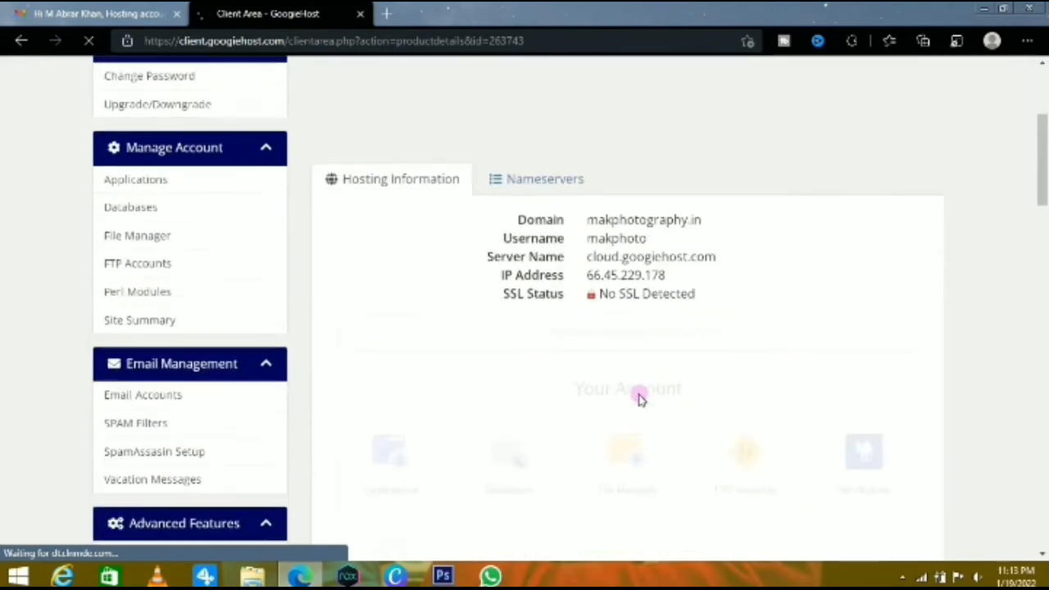
scroll(641, 398, "down", 2)
scroll(640, 398, "up", 3)
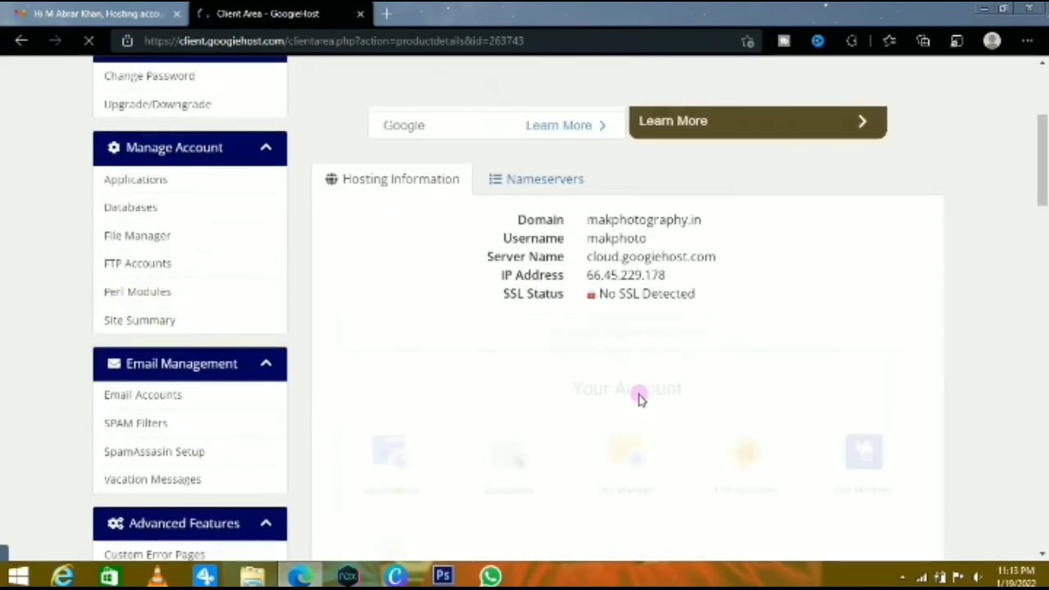
scroll(640, 399, "down", 2)
scroll(640, 399, "down", 2)
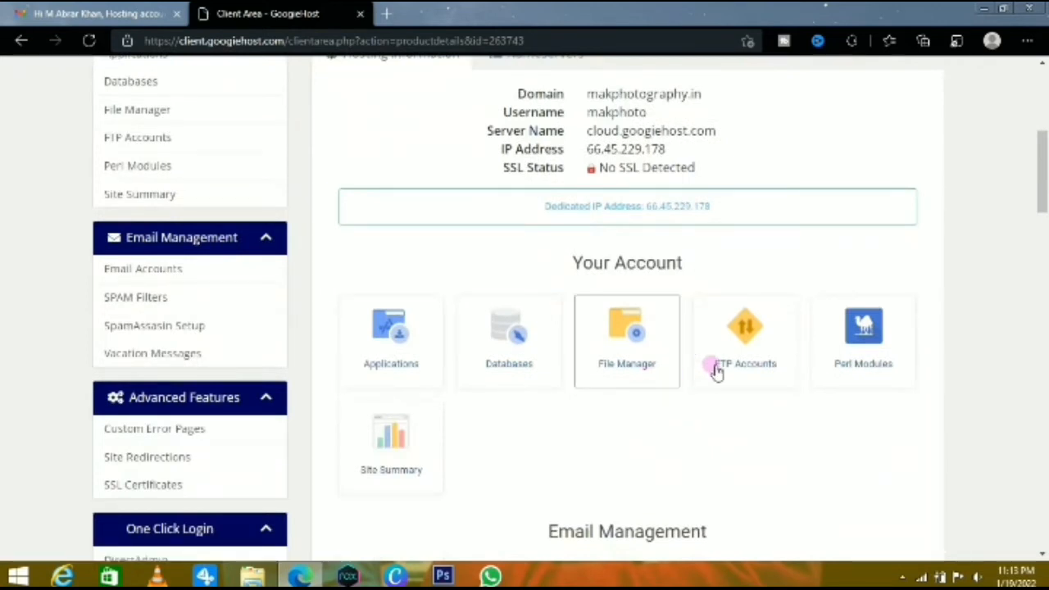
View the hosting account's Databases page and its empty Create Database form, then return to the product details
left_click(495, 350)
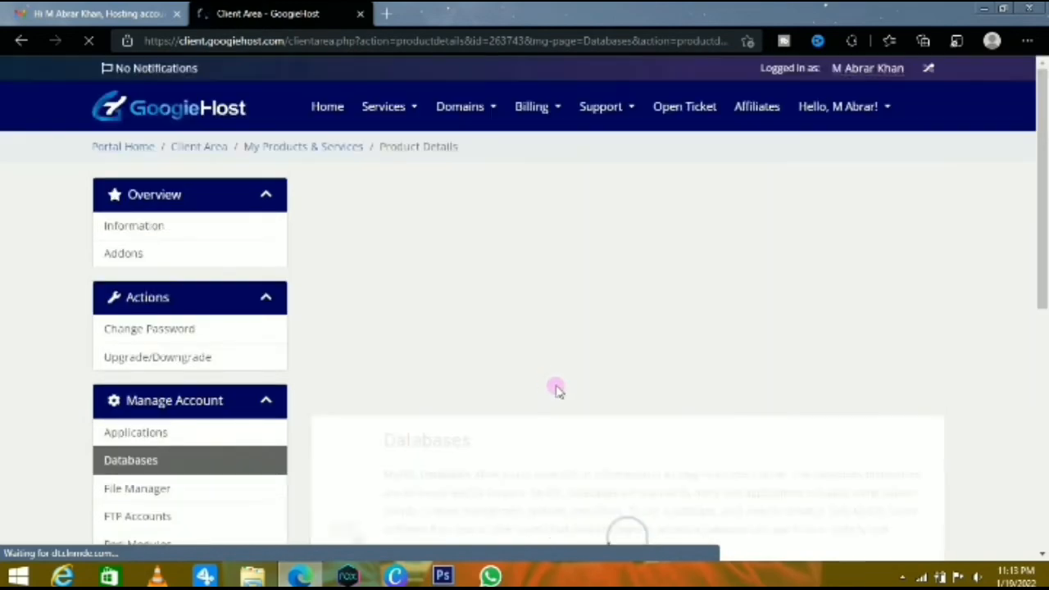
scroll(557, 390, "down", 3)
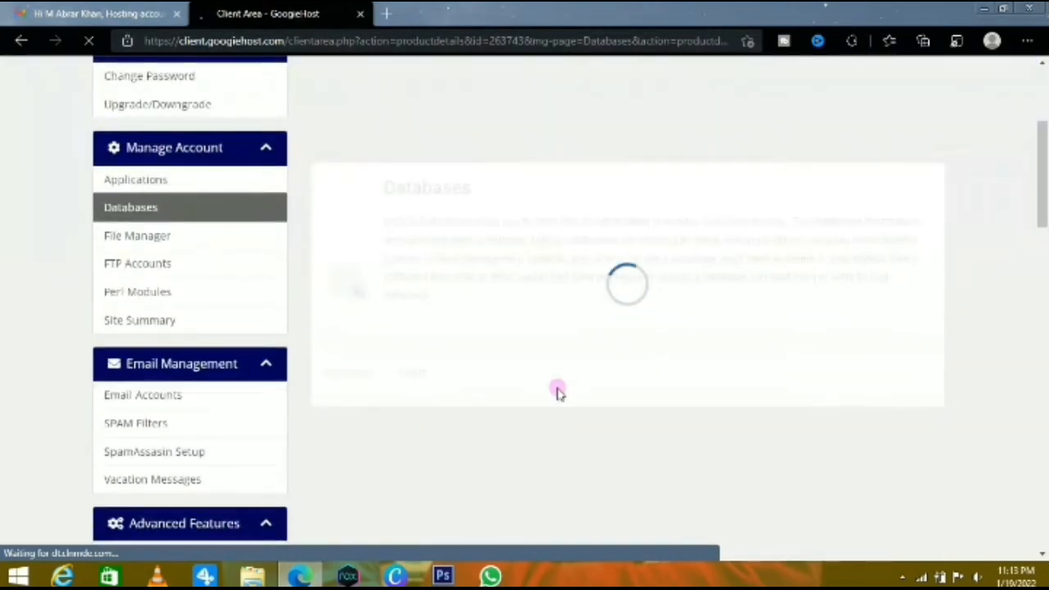
scroll(578, 408, "down", 2)
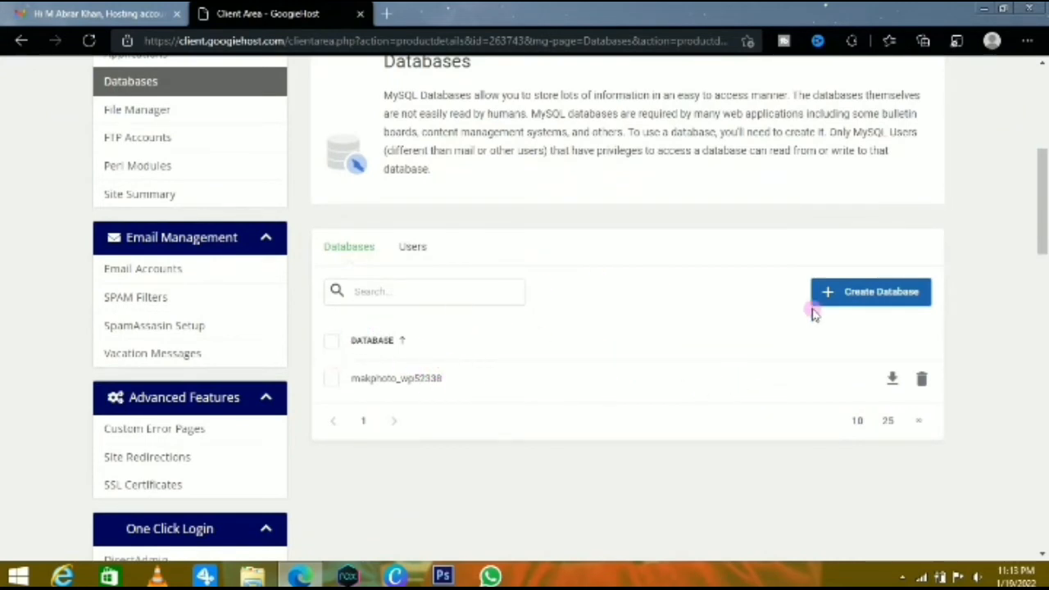
left_click(849, 290)
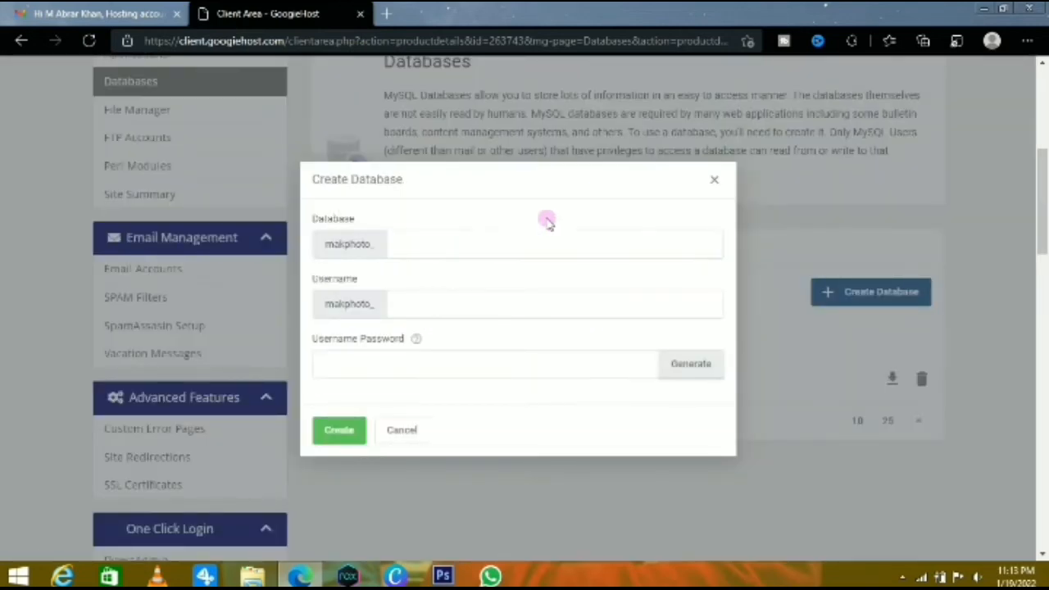
left_click(712, 180)
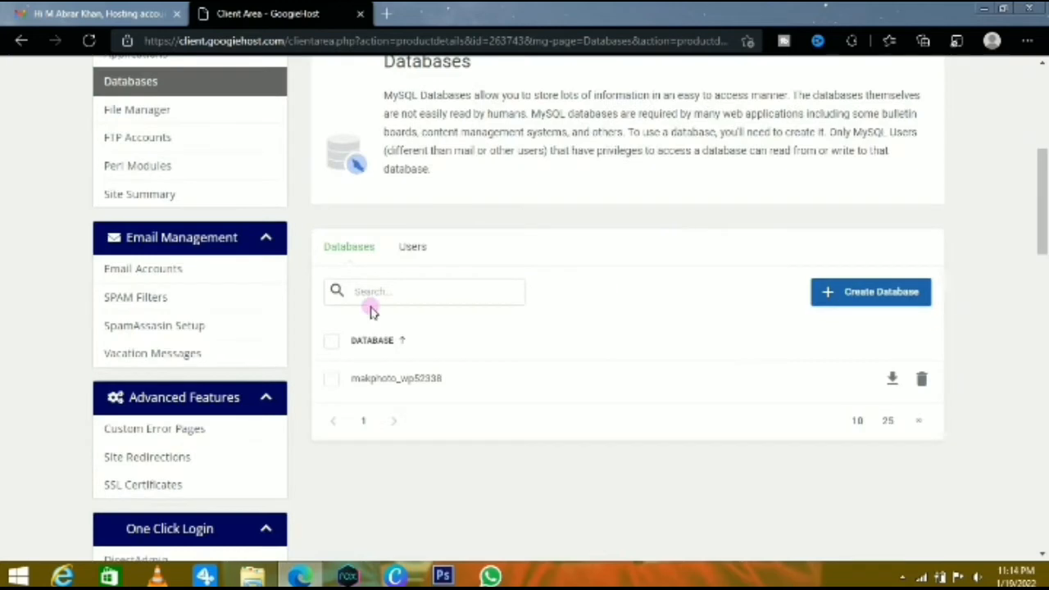
scroll(205, 217, "up", 3)
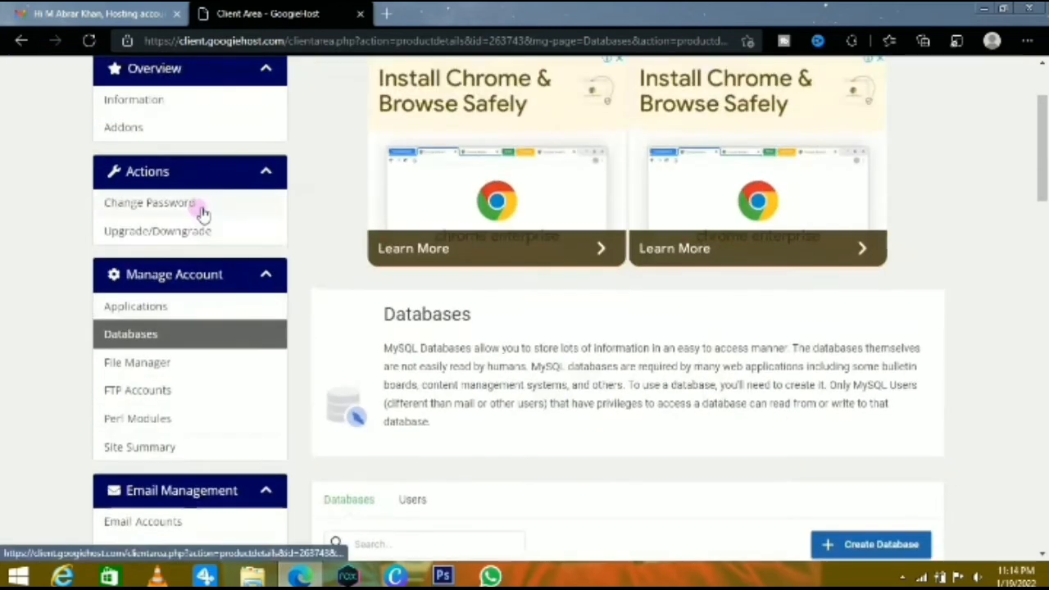
left_click(19, 39)
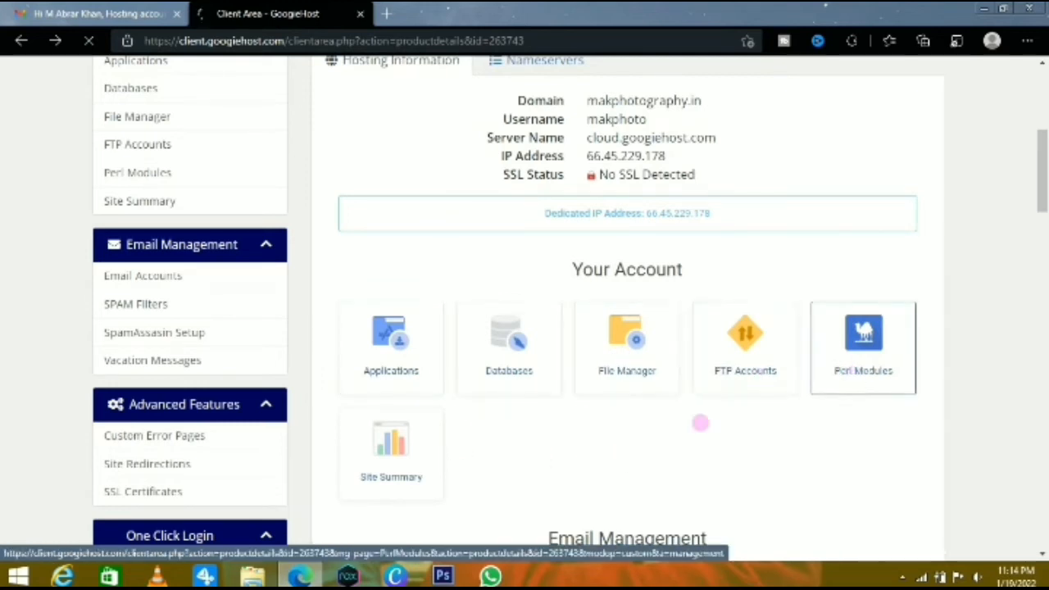
Delete the installed WordPress 5.2.14 application from the hosting account for makphotography.in
left_click(410, 368)
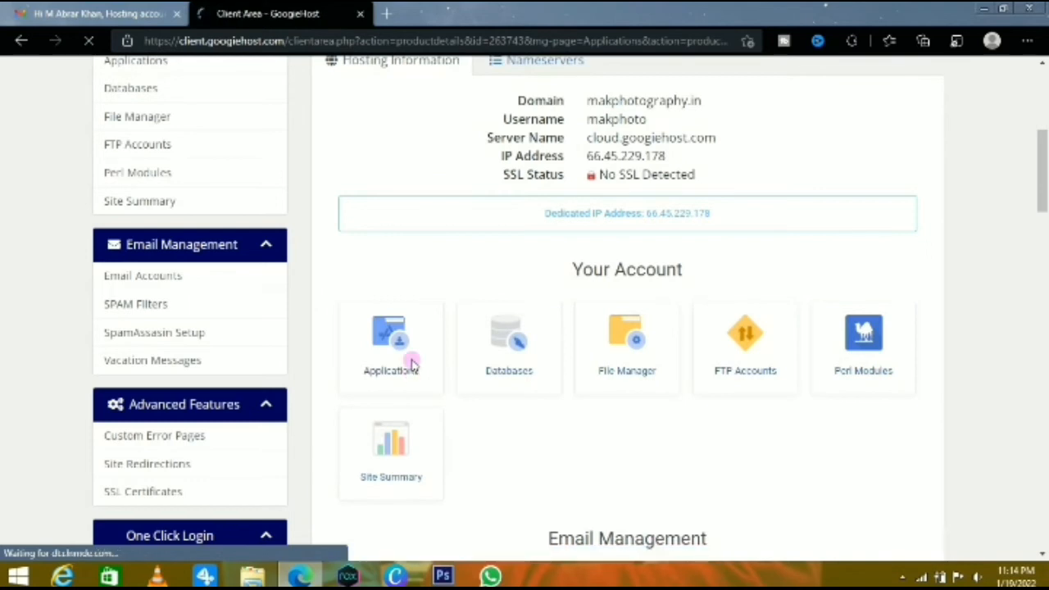
scroll(563, 452, "down", 2)
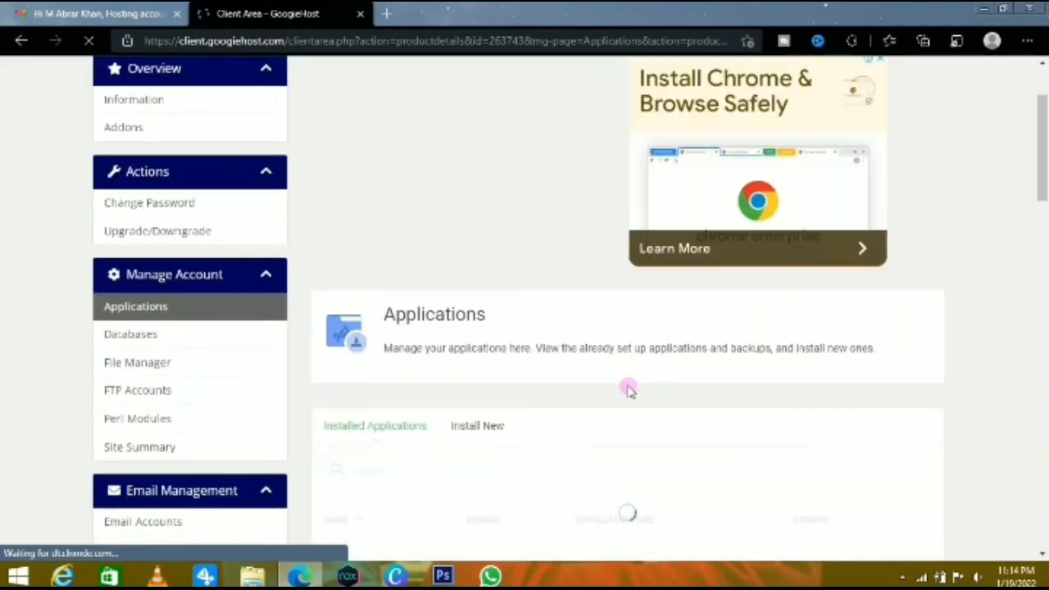
scroll(628, 387, "down", 4)
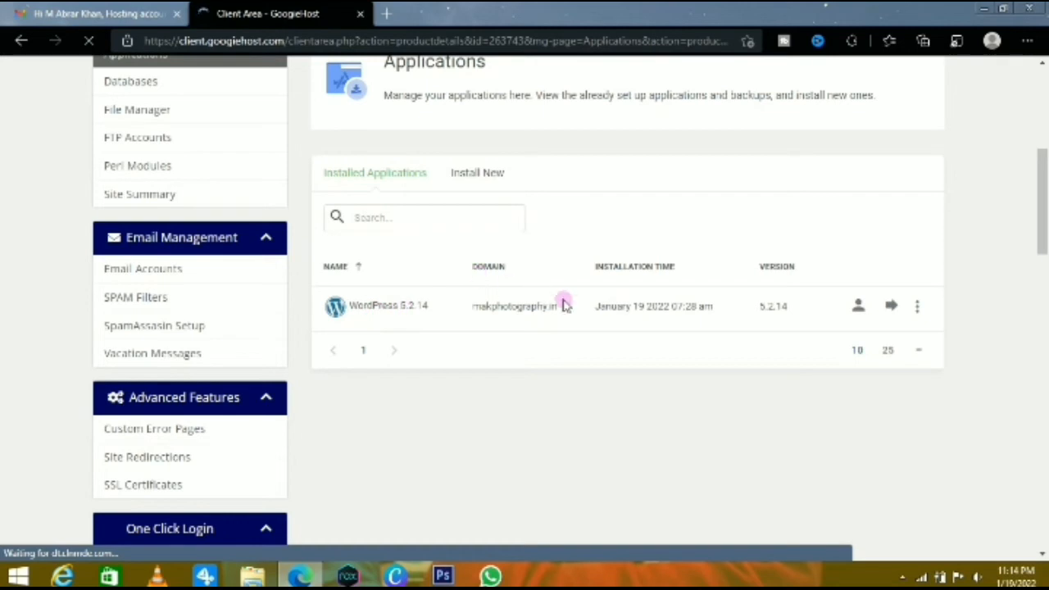
left_click(919, 305)
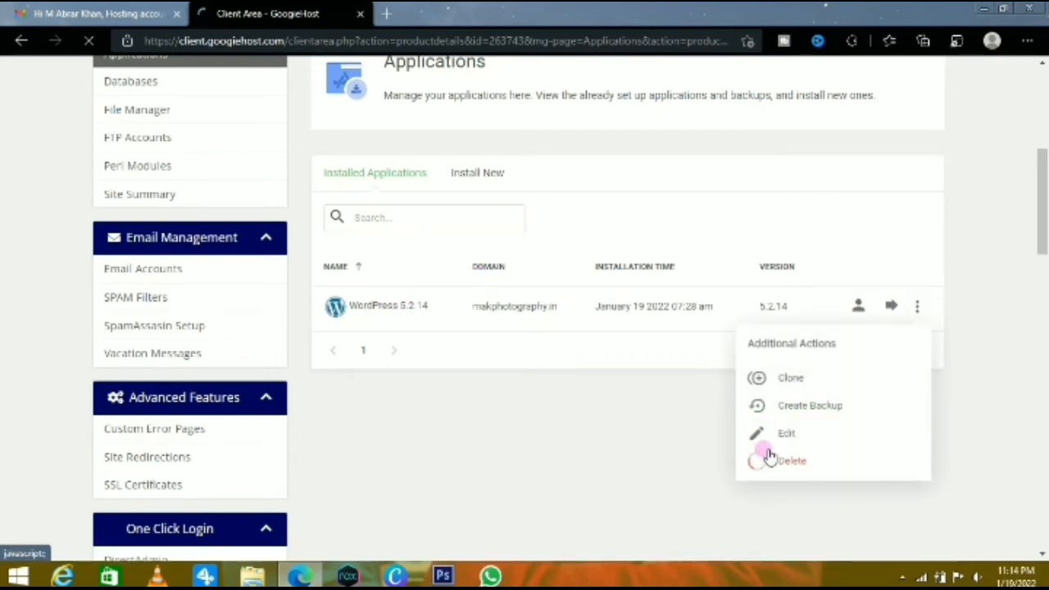
left_click(770, 459)
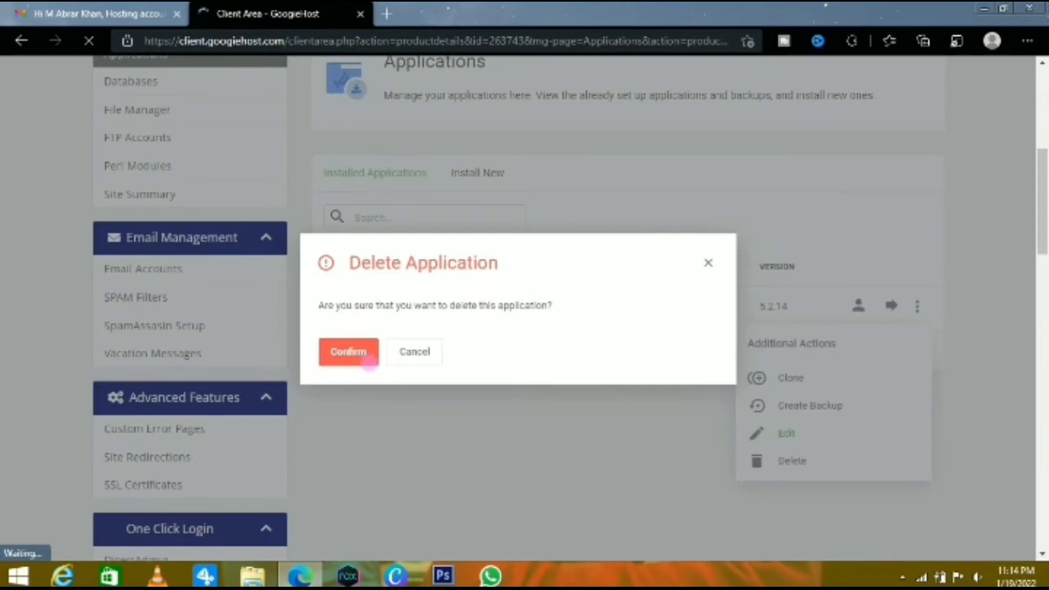
left_click(347, 351)
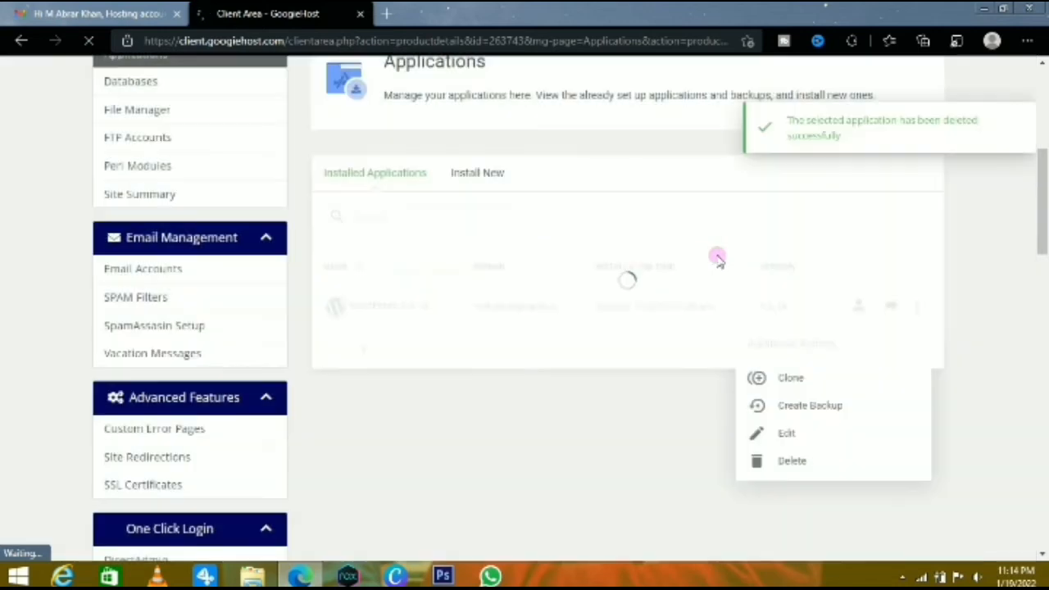
Browse the categories of installable applications and choose WordPress 5.8.3 from the Blogs category for installation
left_click(491, 177)
scroll(445, 271, "down", 3)
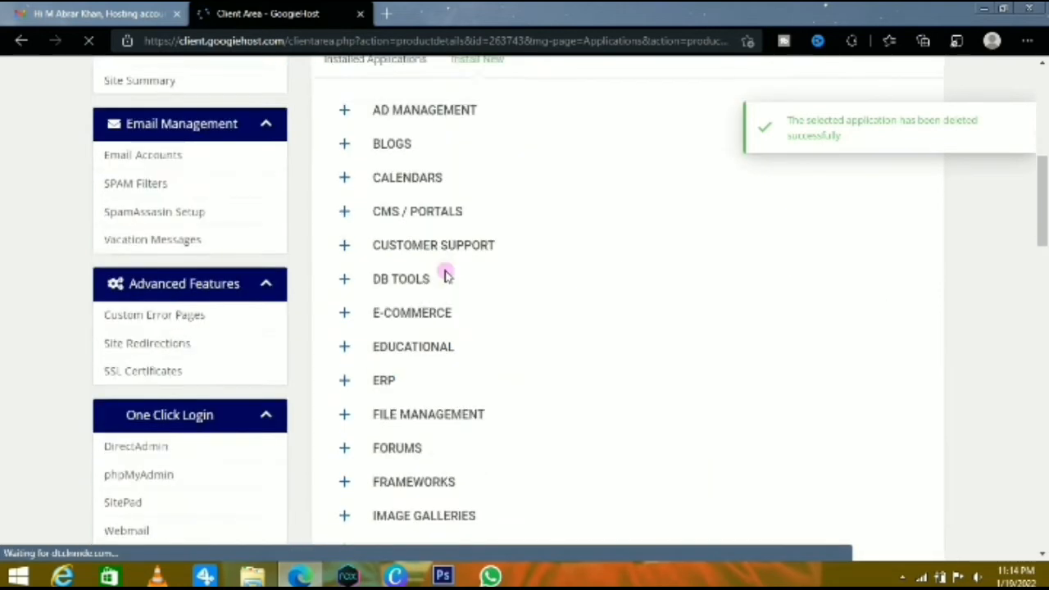
scroll(445, 276, "down", 5)
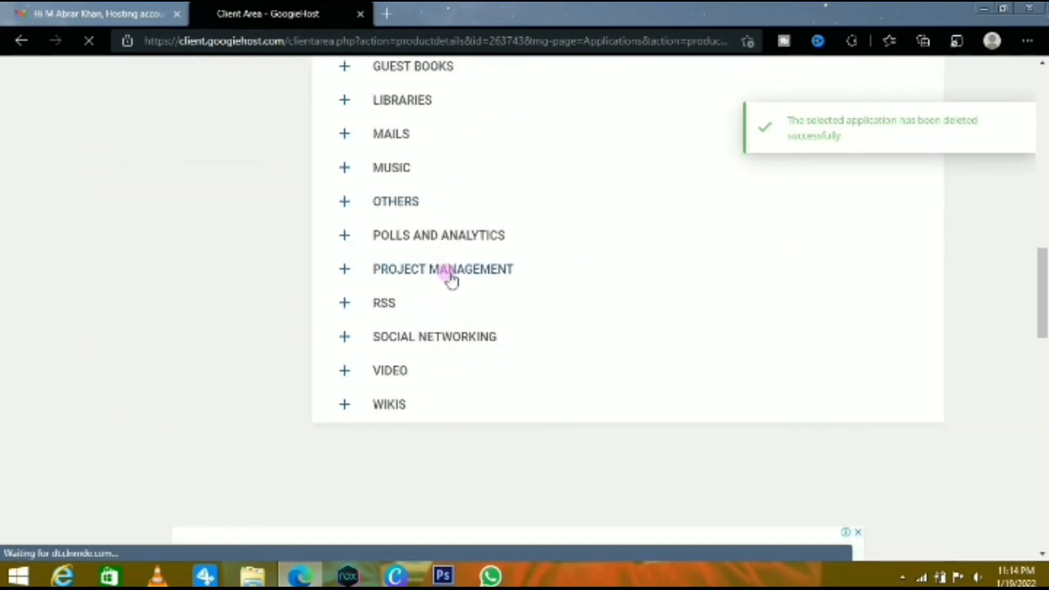
scroll(449, 278, "up", 1)
scroll(449, 279, "up", 5)
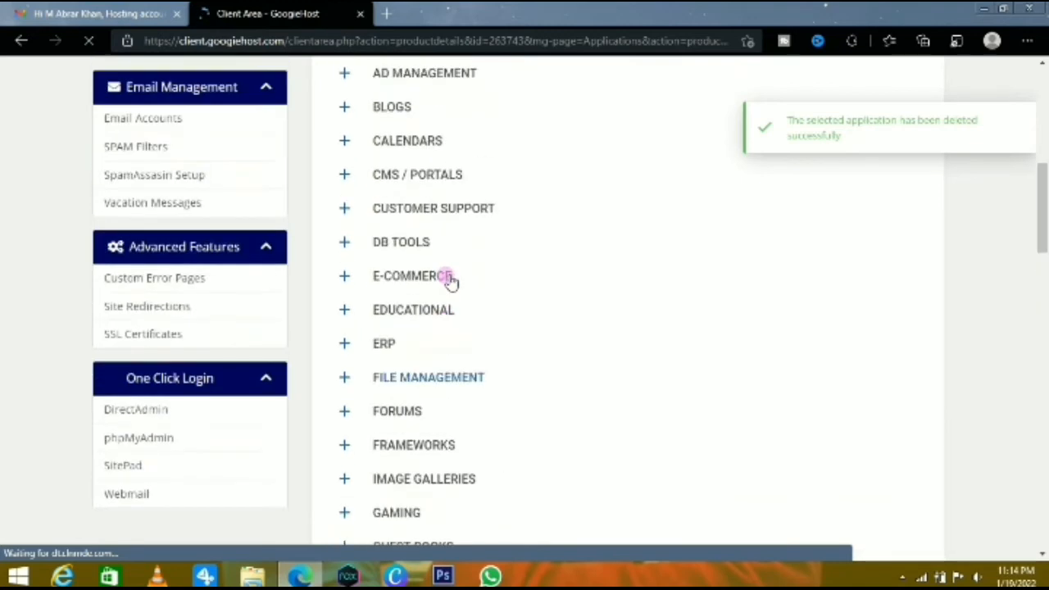
scroll(449, 281, "up", 1)
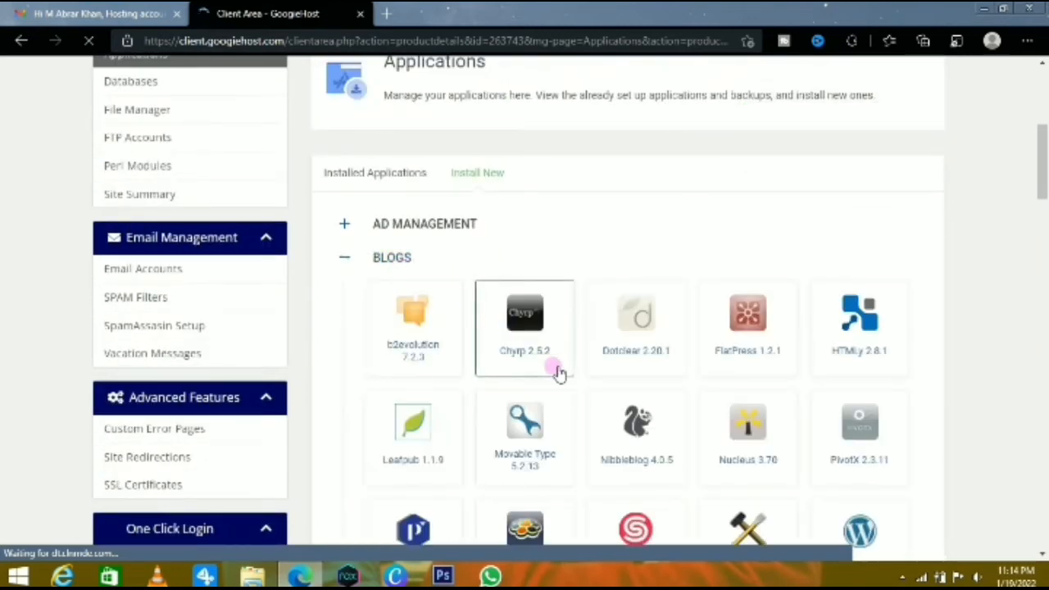
scroll(561, 374, "down", 3)
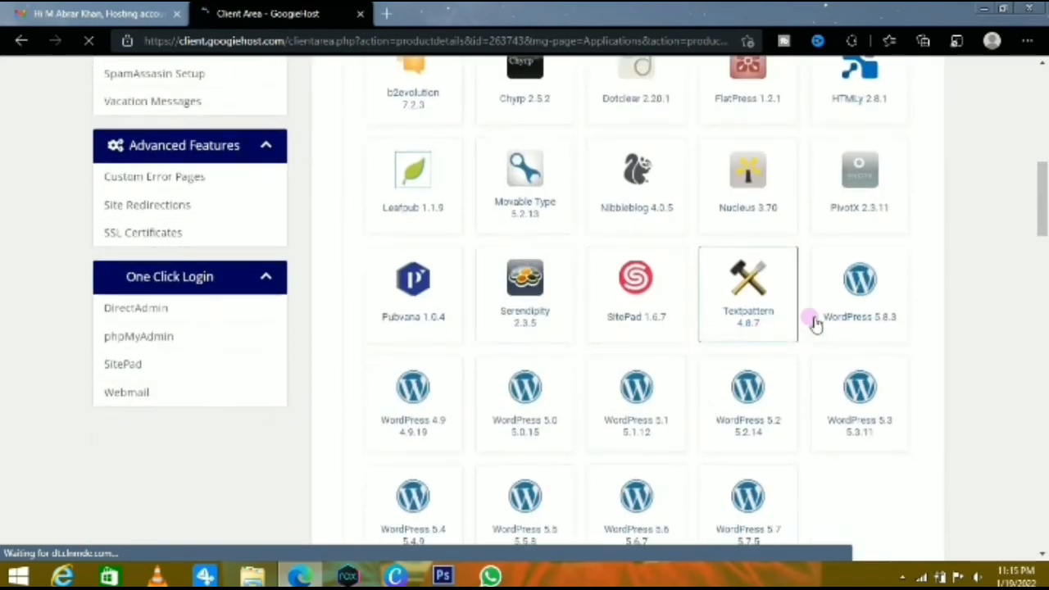
left_click(867, 305)
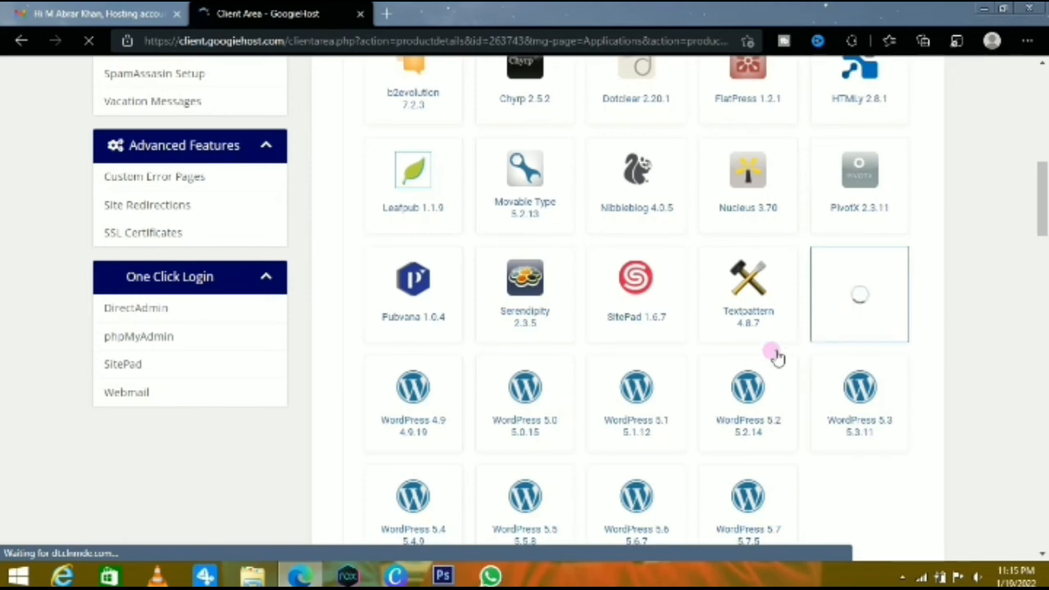
Try to install WordPress 5.8.3 on makphotography.in with the default site details
scroll(738, 356, "up", 3)
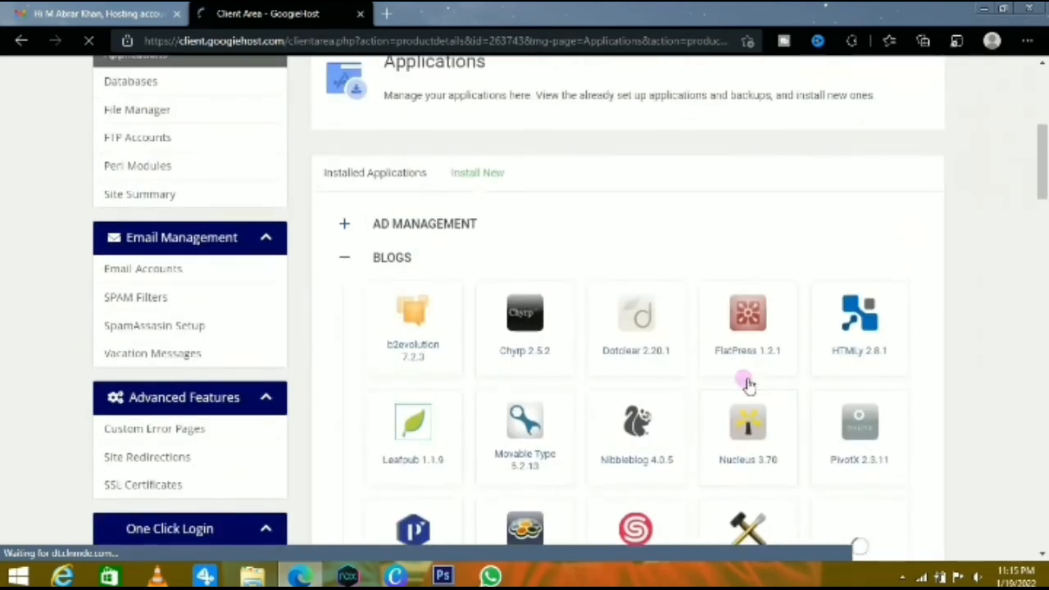
scroll(748, 387, "down", 2)
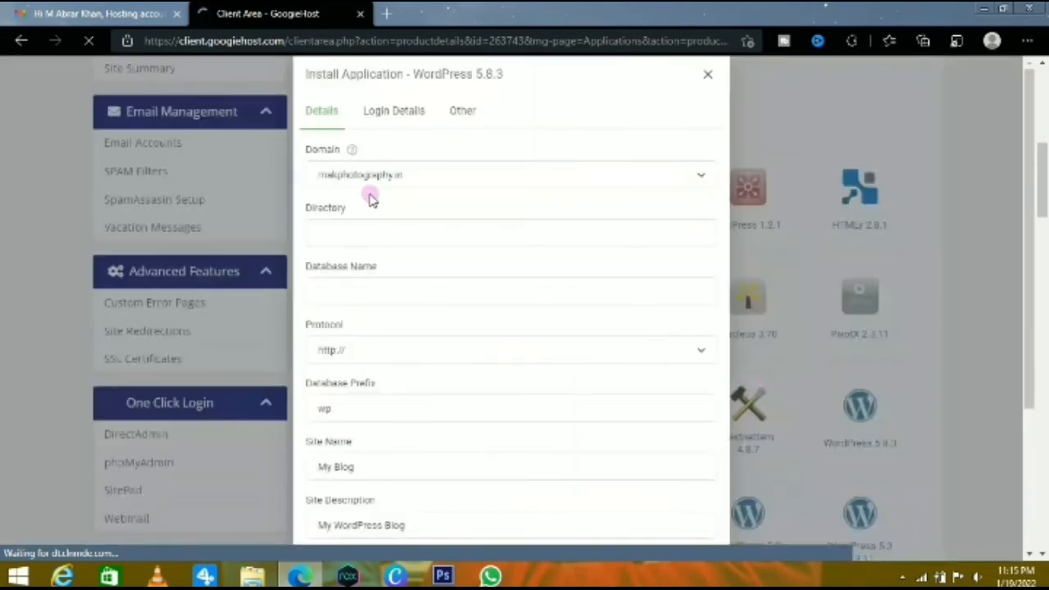
scroll(471, 320, "down", 4)
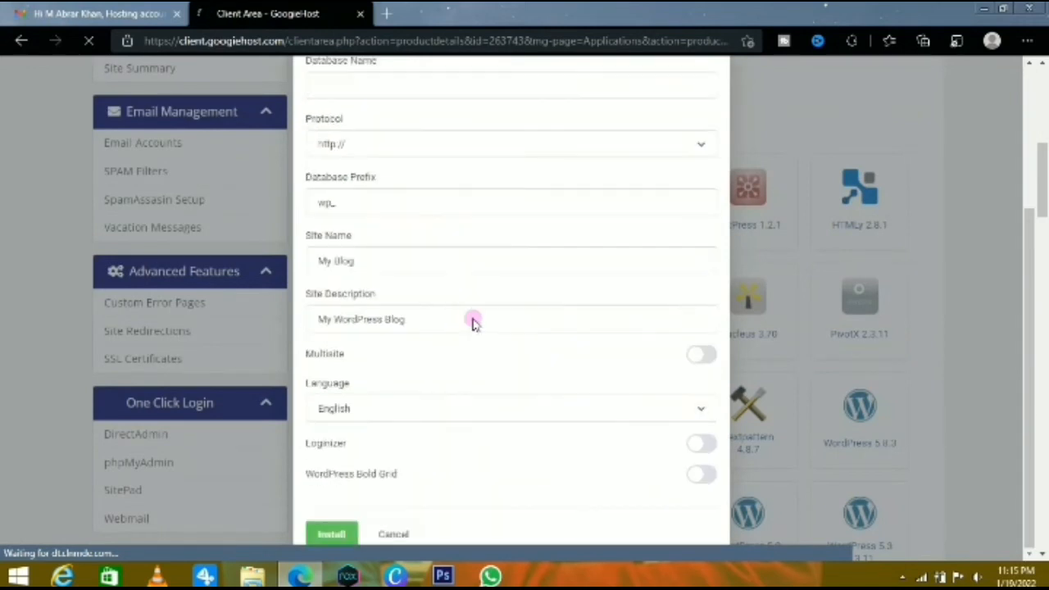
left_click(339, 534)
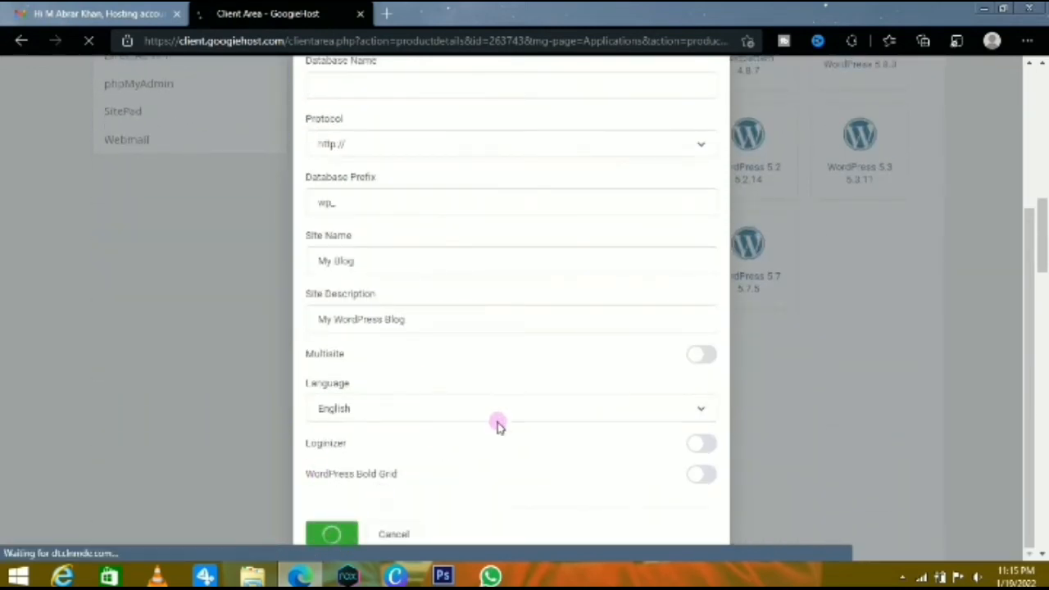
Check the admin username, password and e-mail fields in the WordPress 5.8.3 installation form
scroll(497, 424, "up", 4)
scroll(509, 431, "up", 6)
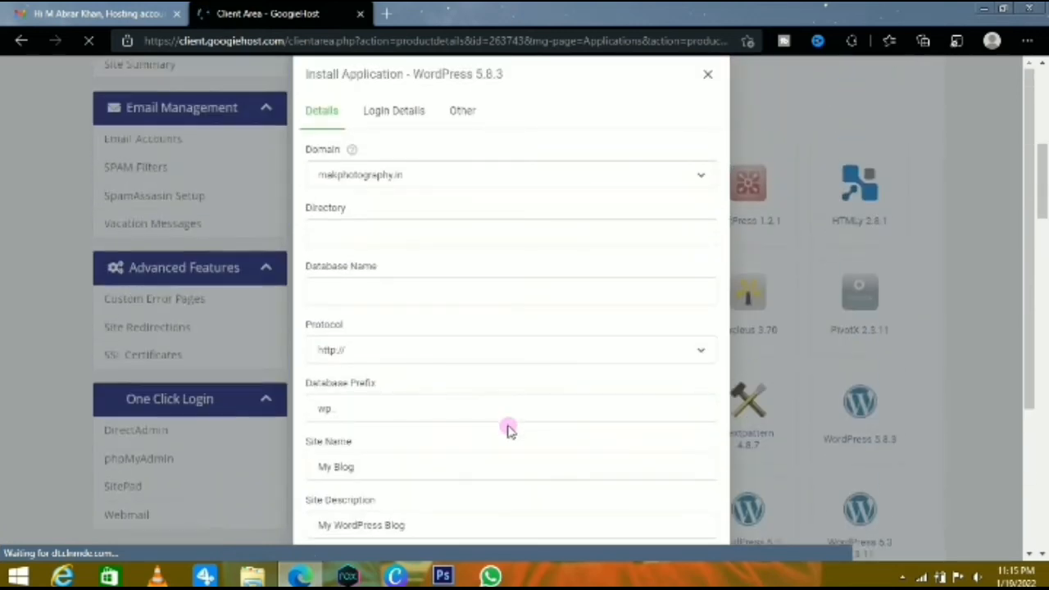
left_click(406, 125)
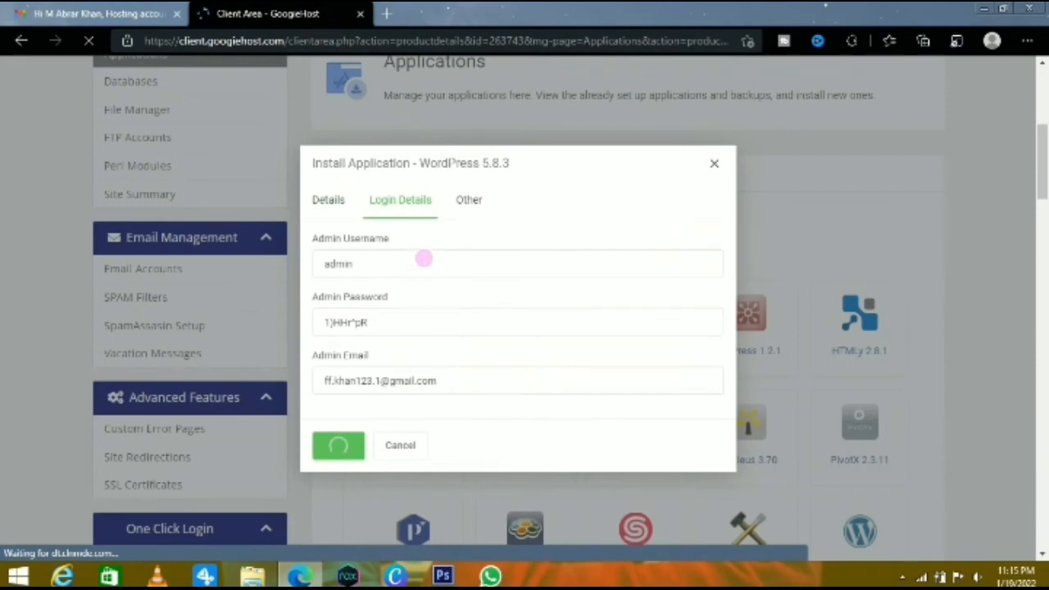
left_click(381, 326)
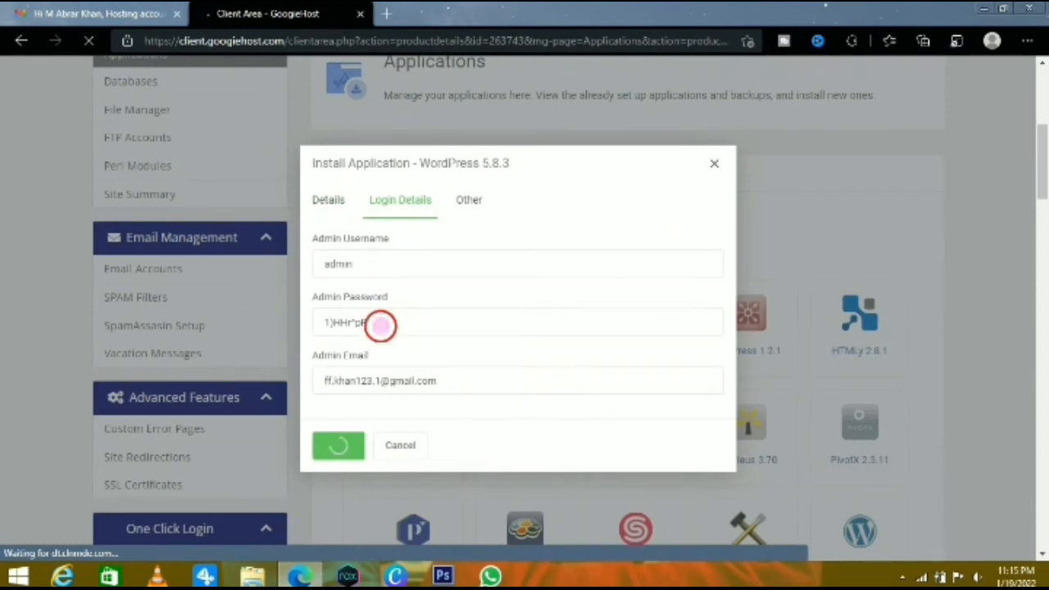
left_click(383, 271)
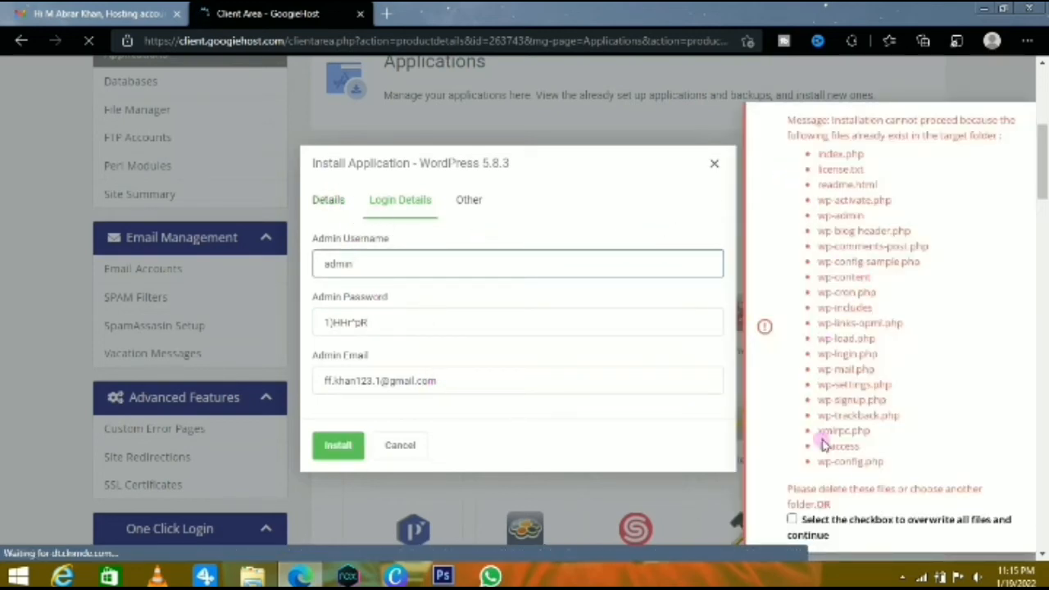
Choose to overwrite all existing files for the WordPress installation and recheck its site and login details
left_click(792, 520)
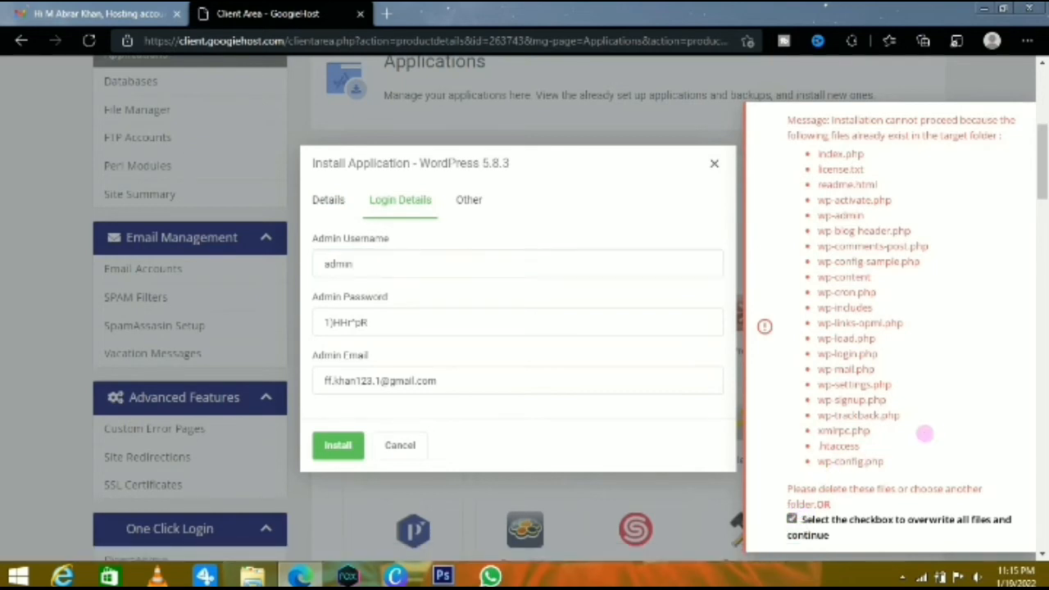
scroll(924, 434, "down", 5)
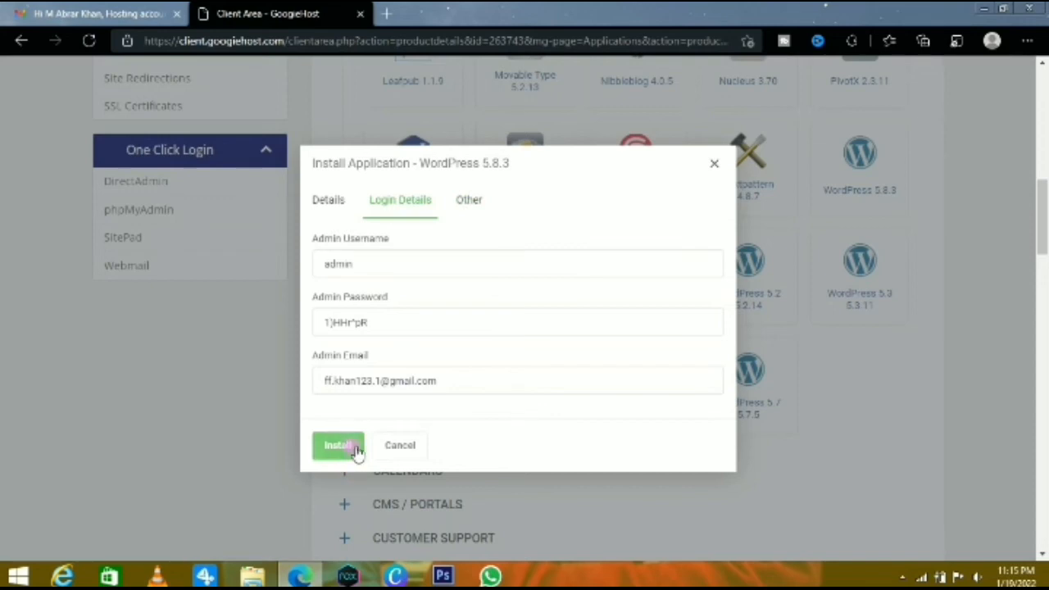
left_click(321, 200)
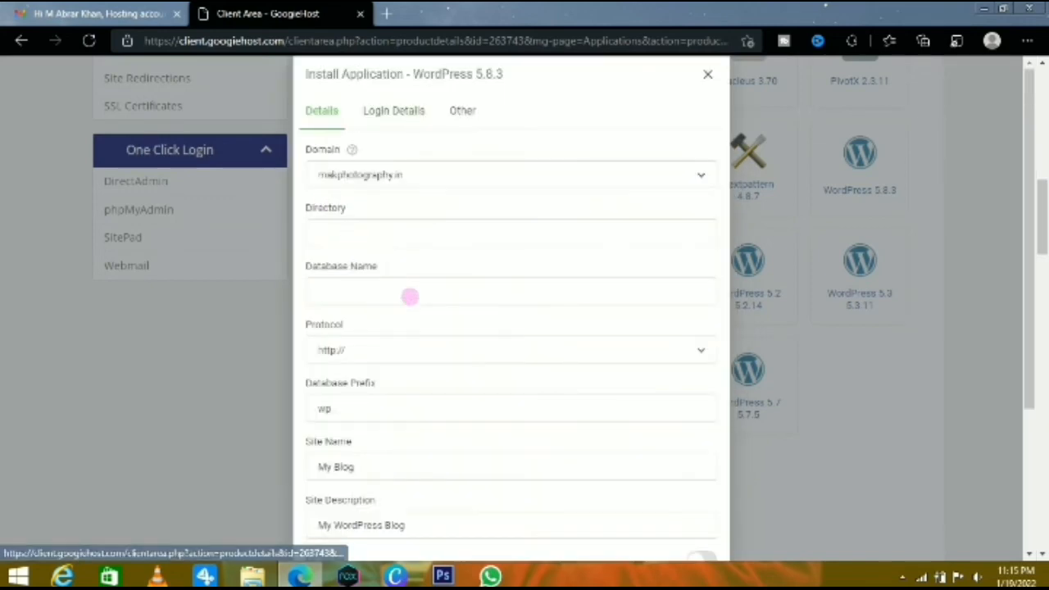
scroll(427, 311, "down", 3)
scroll(442, 336, "up", 5)
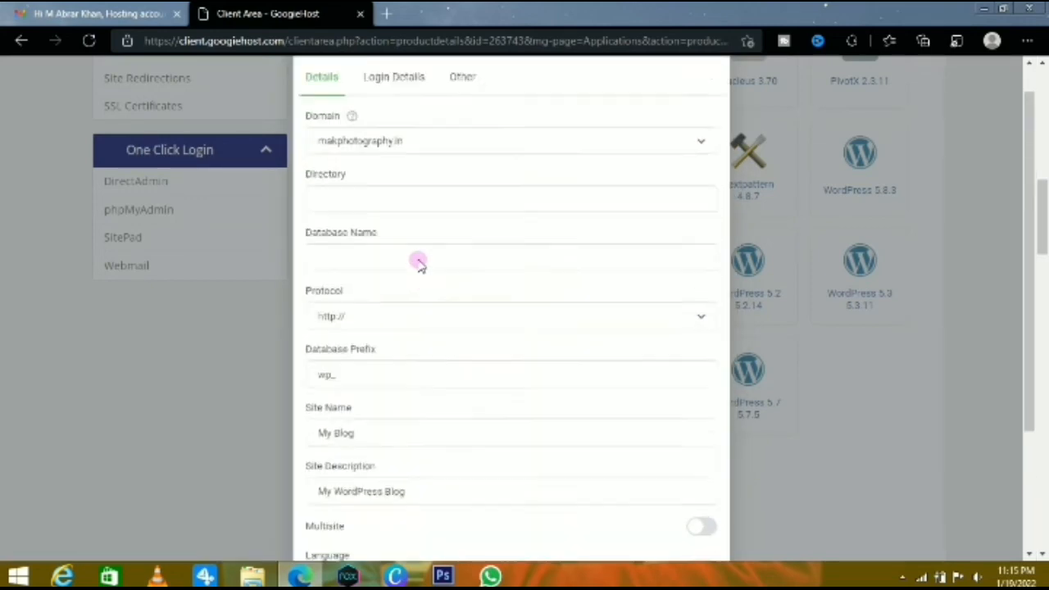
left_click(391, 115)
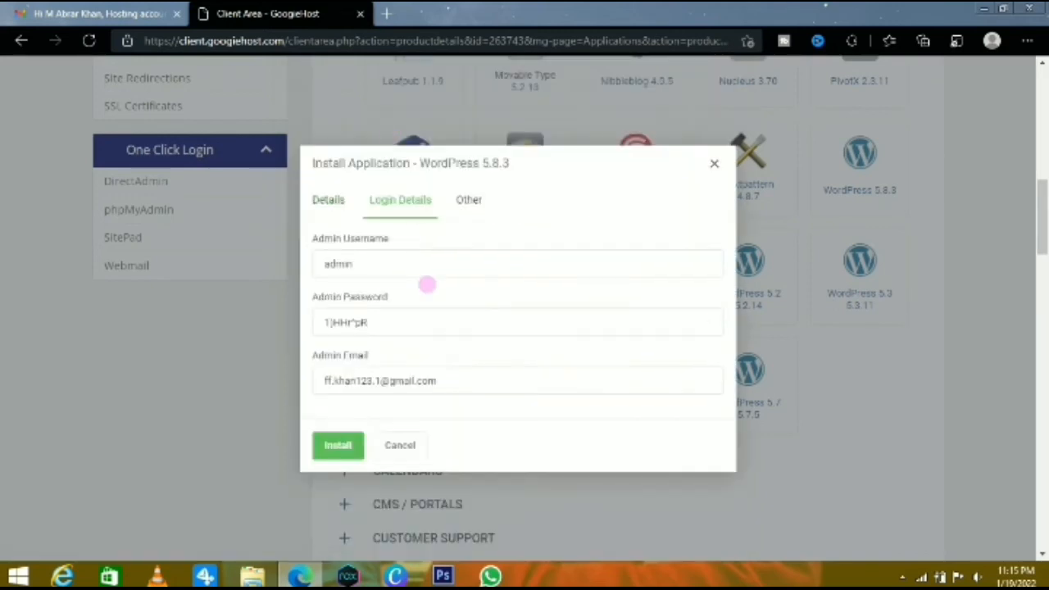
left_click(383, 265)
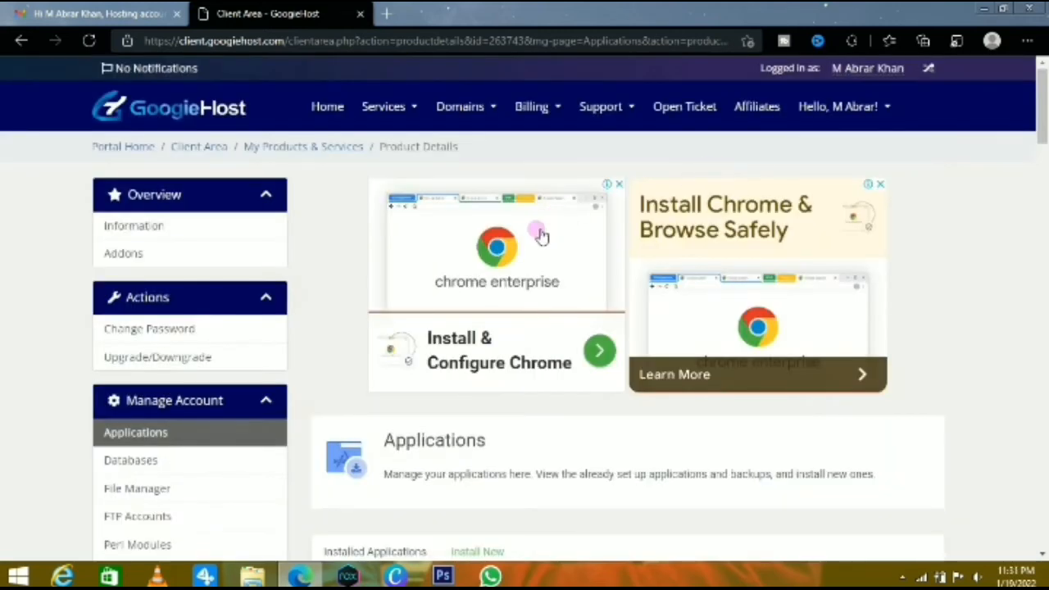
Open the product details of the makphotography.in Free Hosting service from the account's own services list
scroll(537, 237, "down", 6)
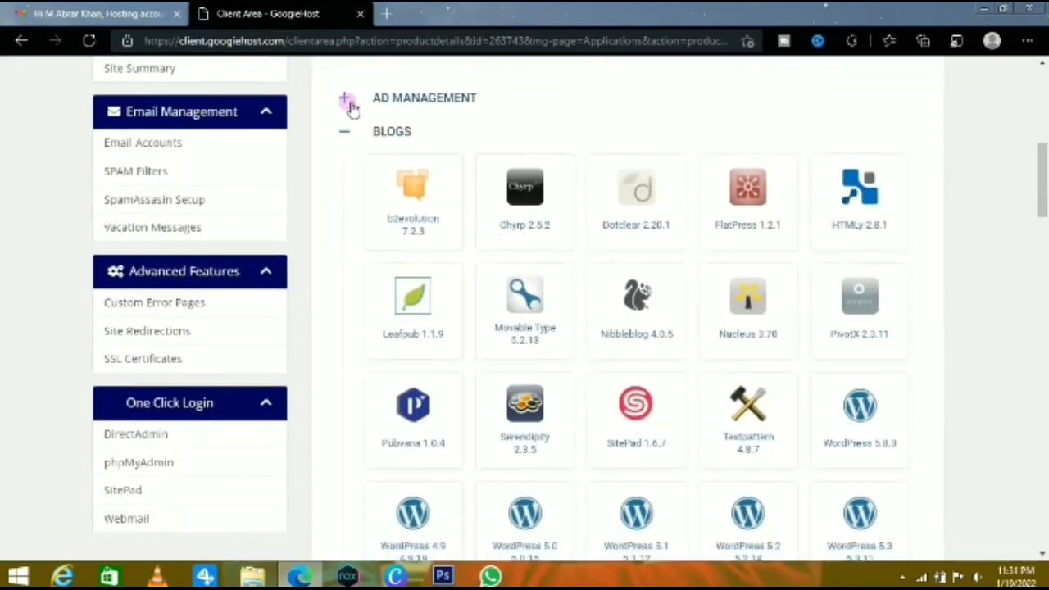
scroll(251, 141, "up", 6)
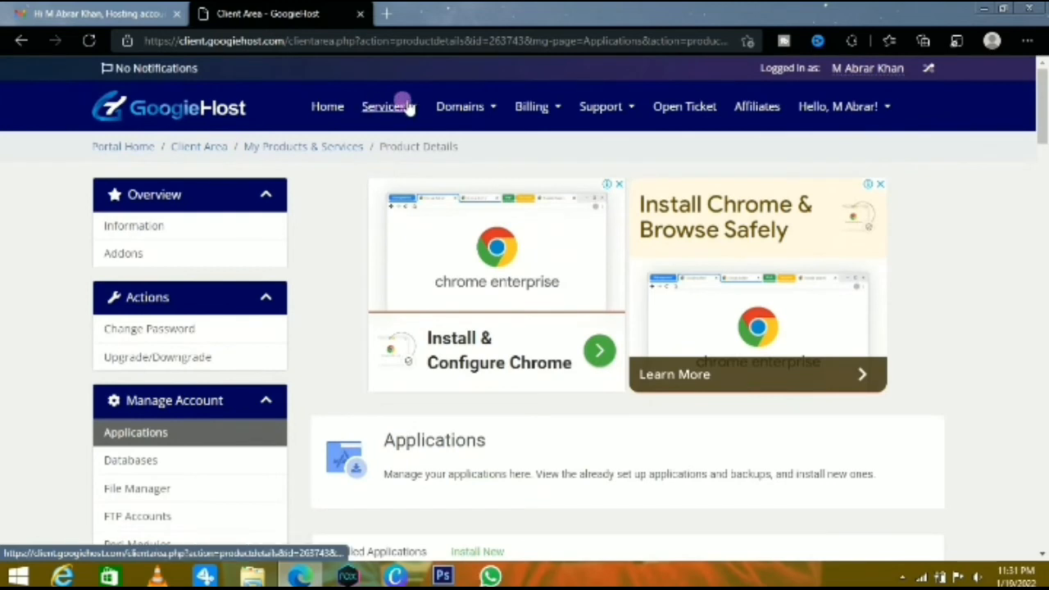
left_click(396, 107)
left_click(409, 133)
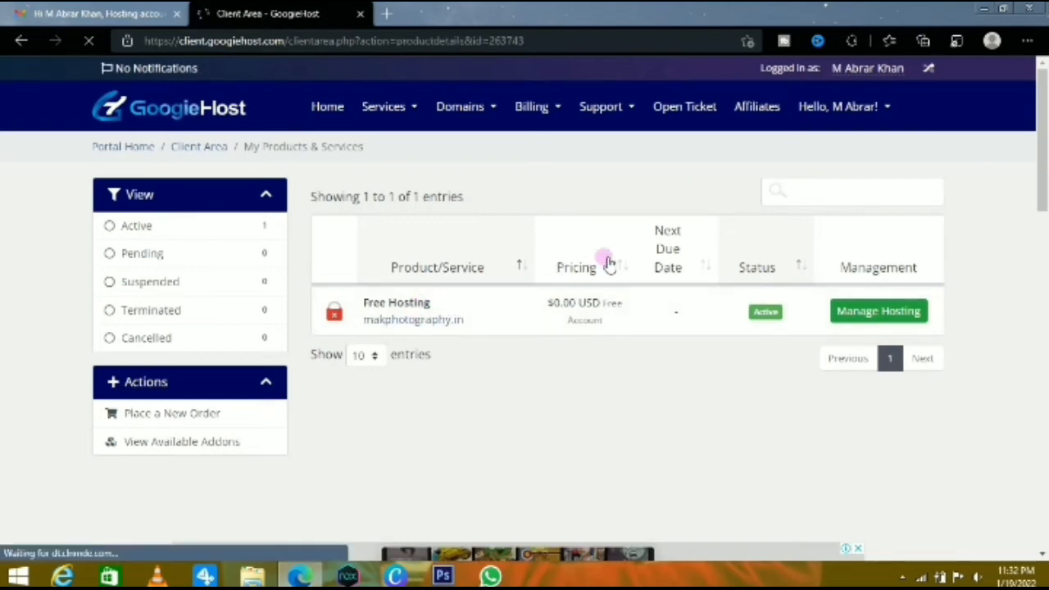
scroll(672, 269, "down", 5)
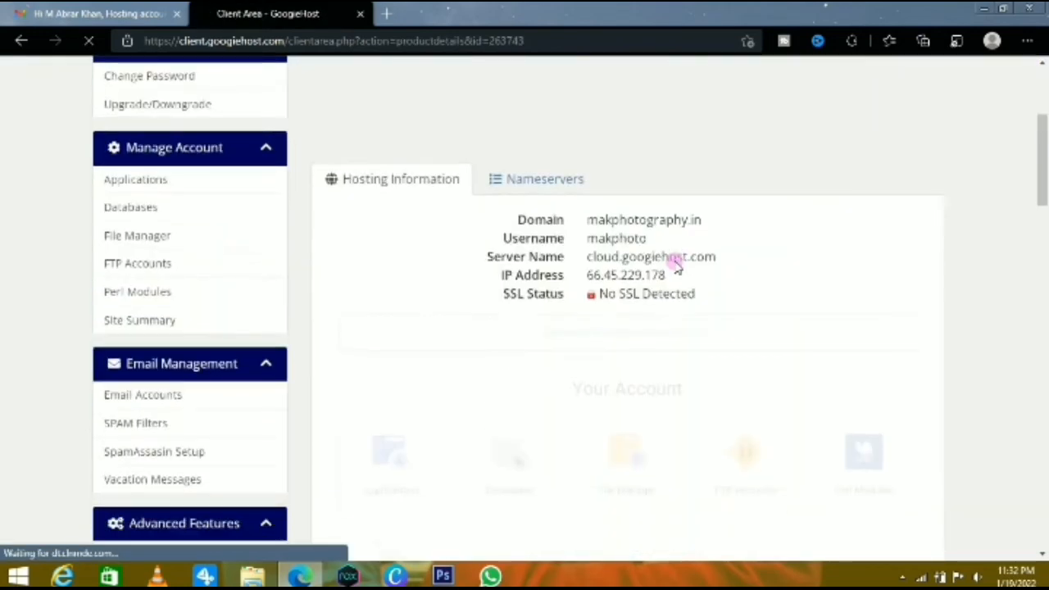
scroll(686, 254, "down", 2)
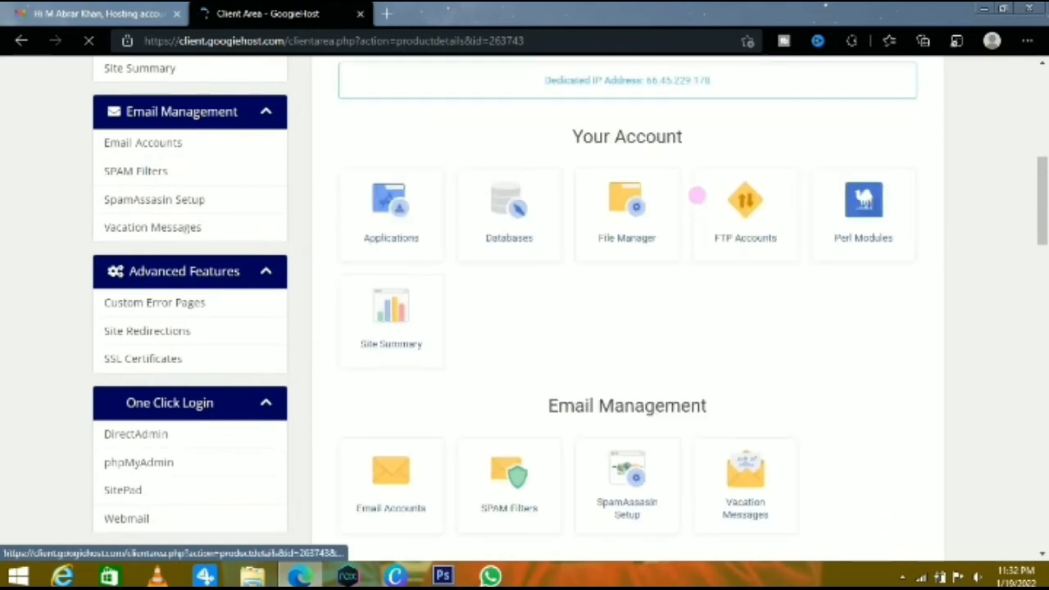
Open the hosting account's File Manager and locate the domains folder in the Home directory
left_click(638, 228)
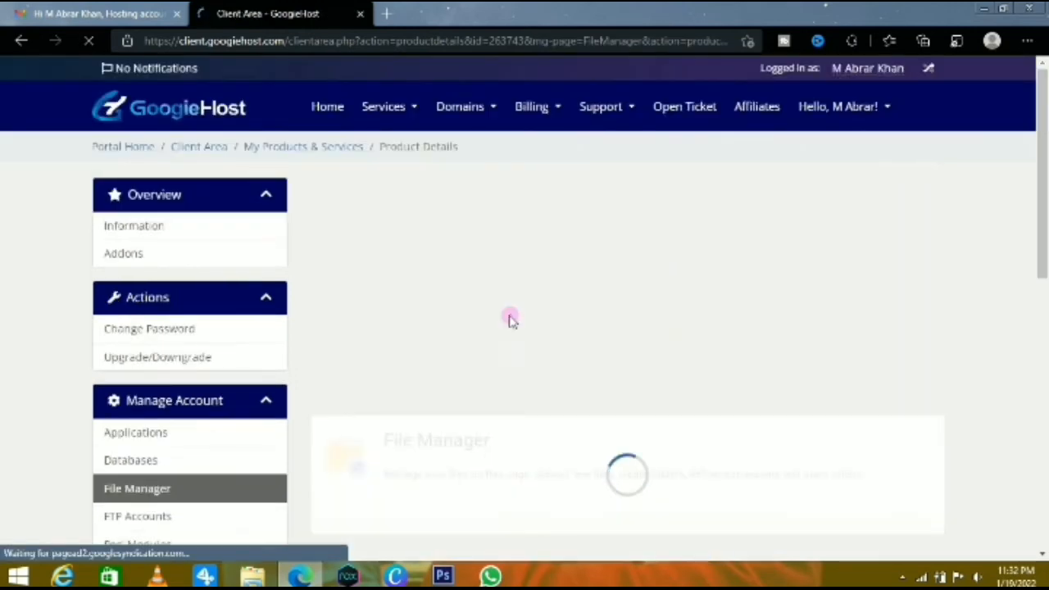
scroll(742, 302, "down", 2)
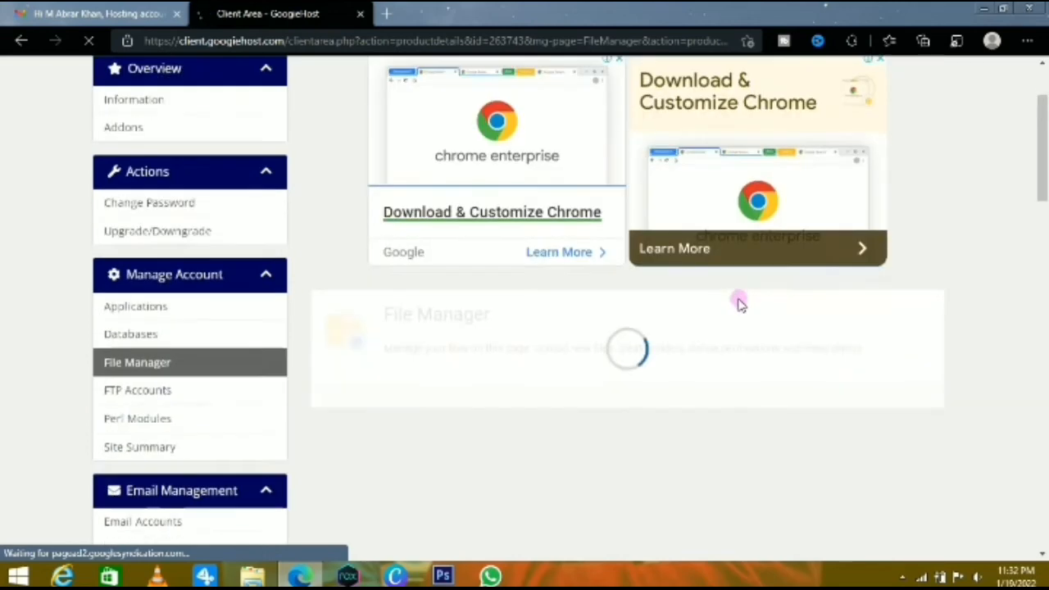
scroll(702, 308, "down", 2)
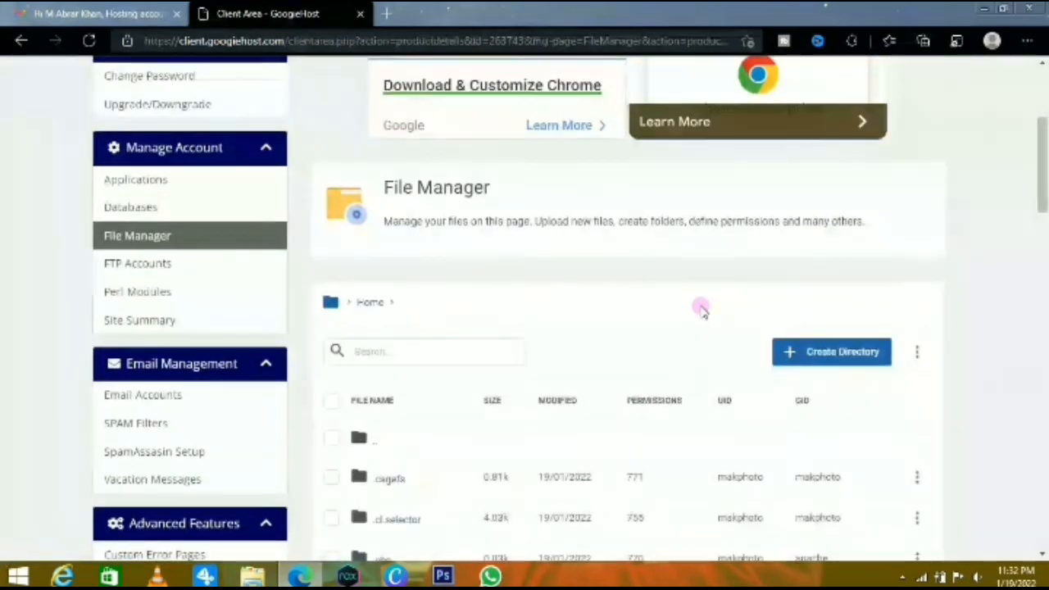
scroll(699, 308, "down", 5)
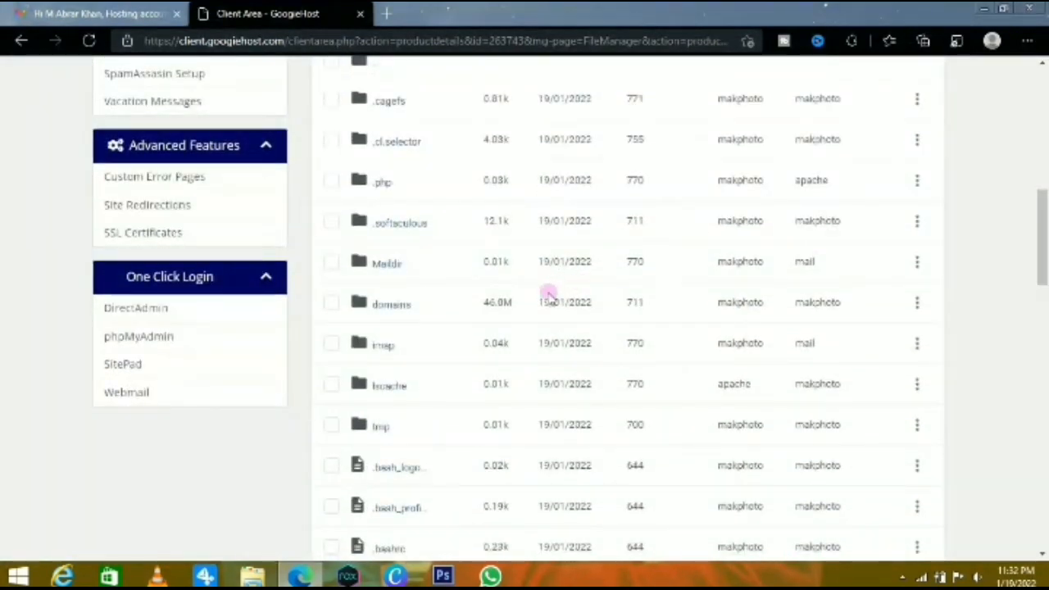
Open the public_html folder of makphotography.in inside the domains folder
left_click(390, 305)
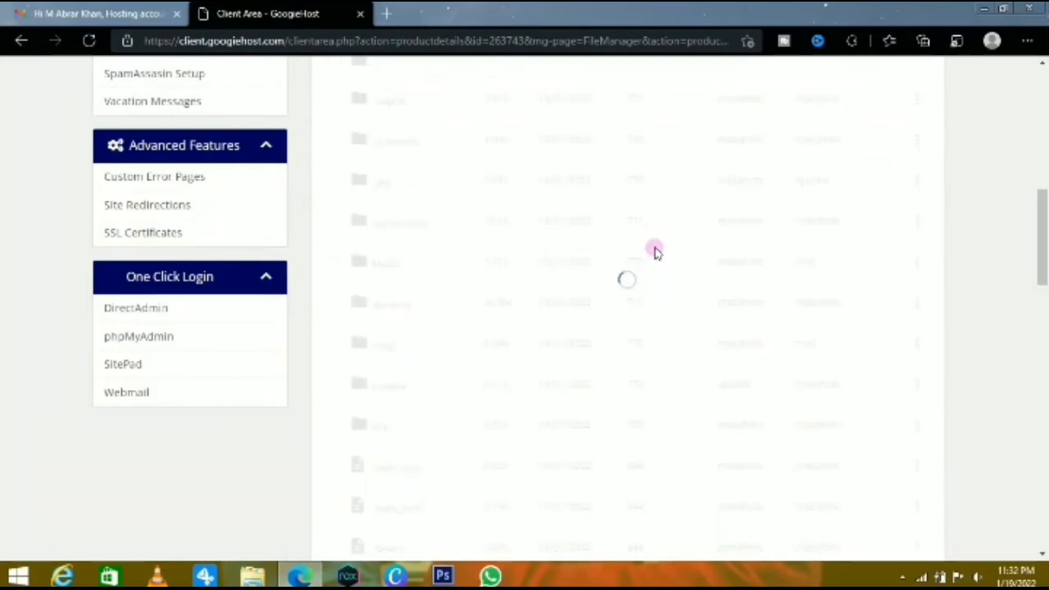
scroll(656, 252, "up", 2)
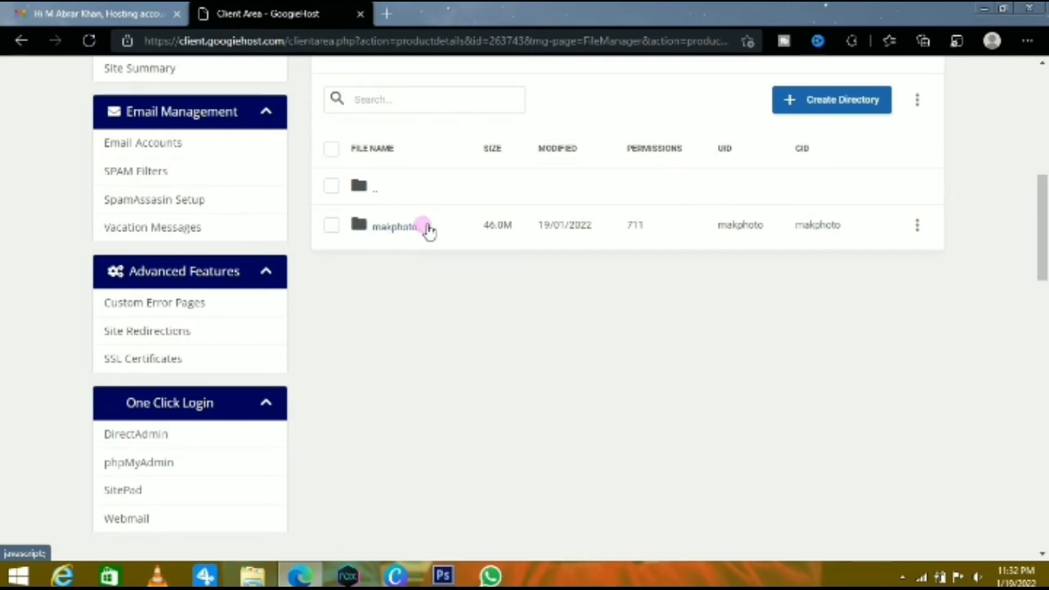
left_click(385, 230)
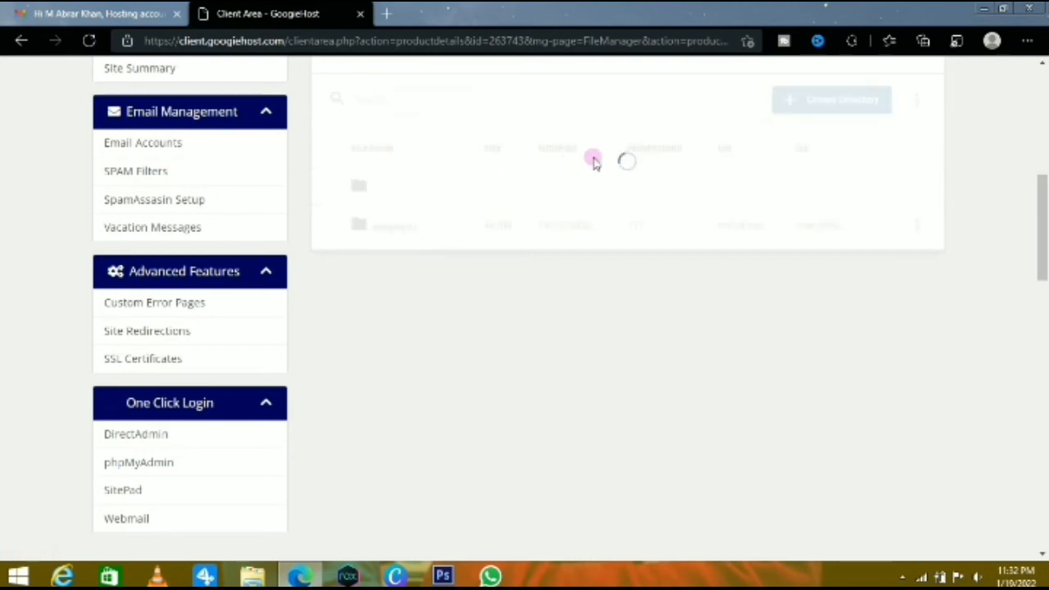
scroll(594, 169, "up", 2)
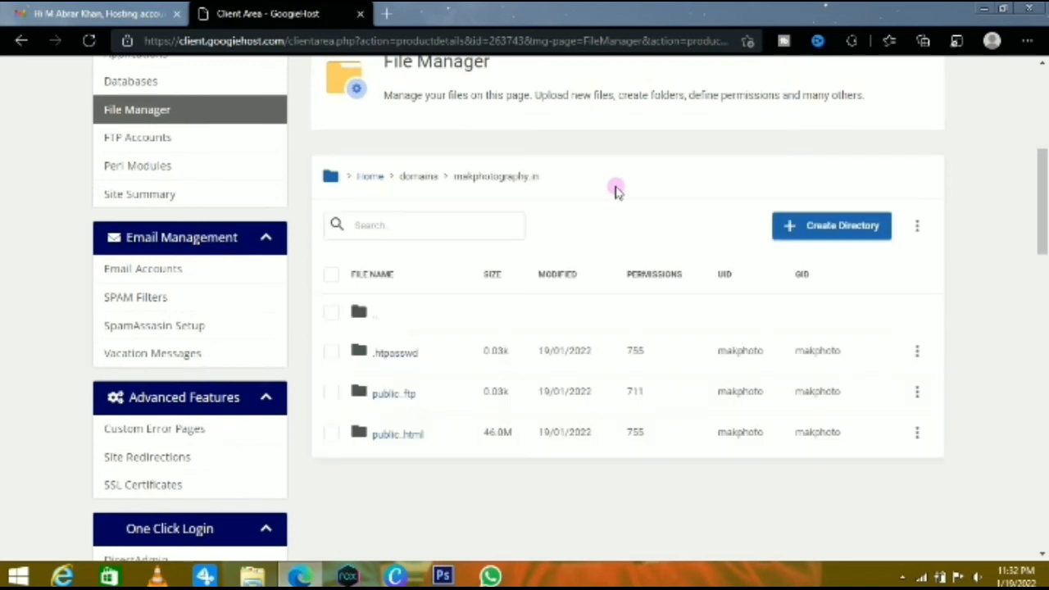
scroll(621, 200, "down", 2)
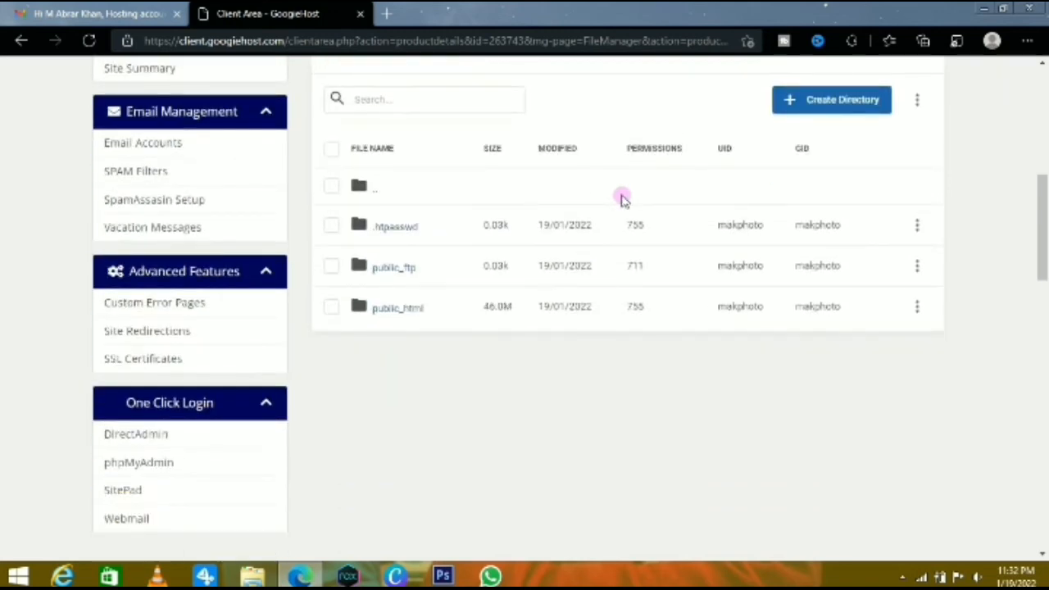
left_click(416, 317)
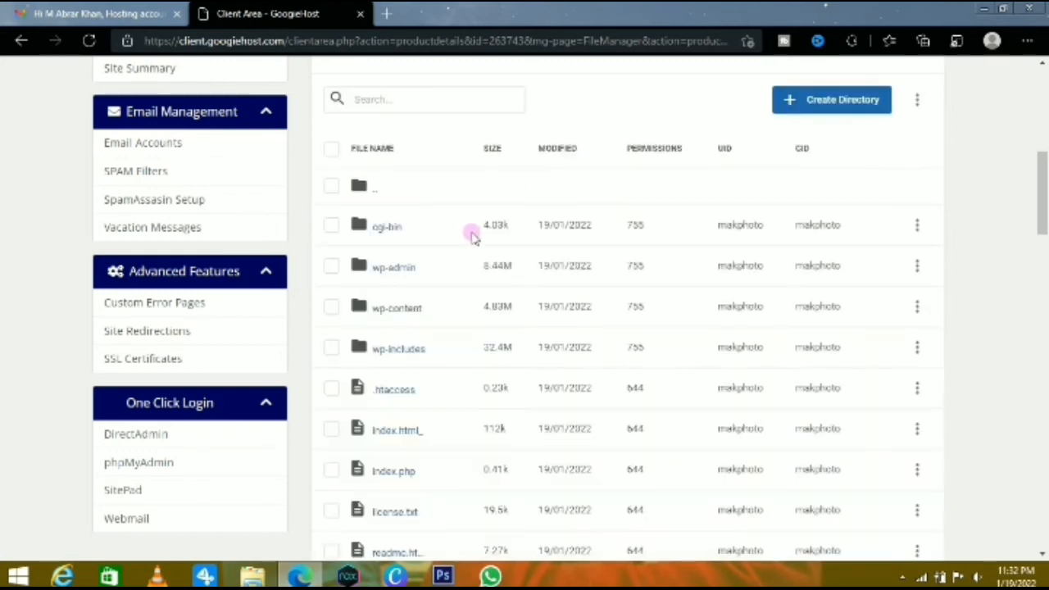
Delete all files and folders inside the public_html folder of makphotography.in
left_click(332, 153)
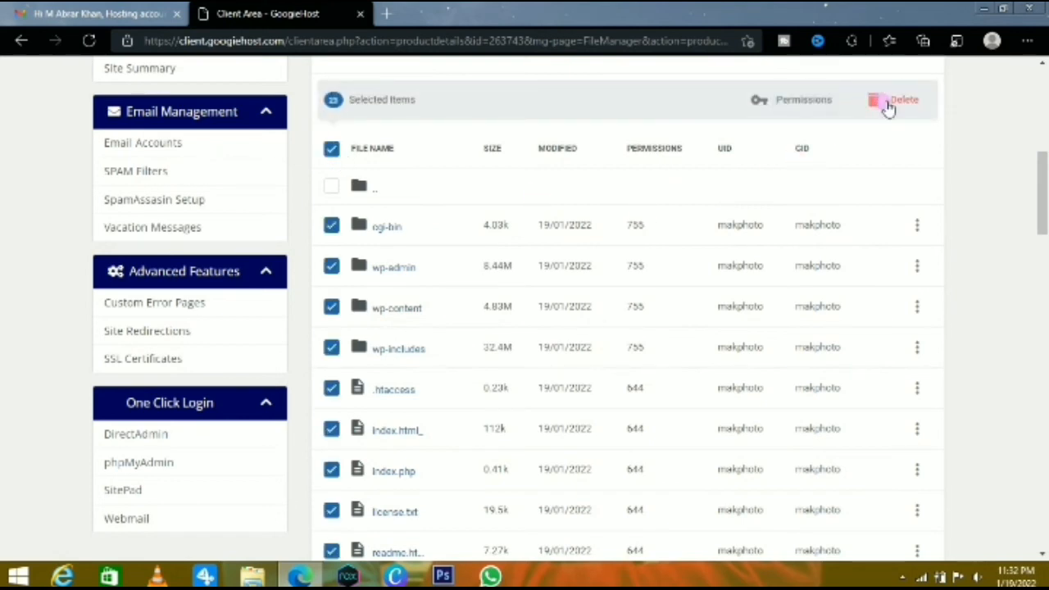
left_click(899, 111)
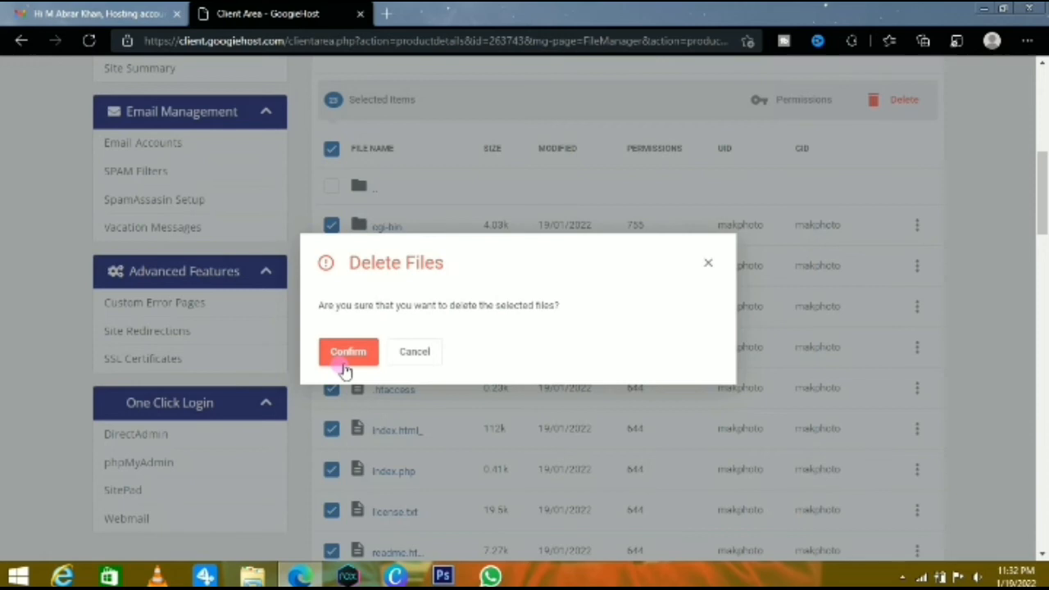
left_click(344, 365)
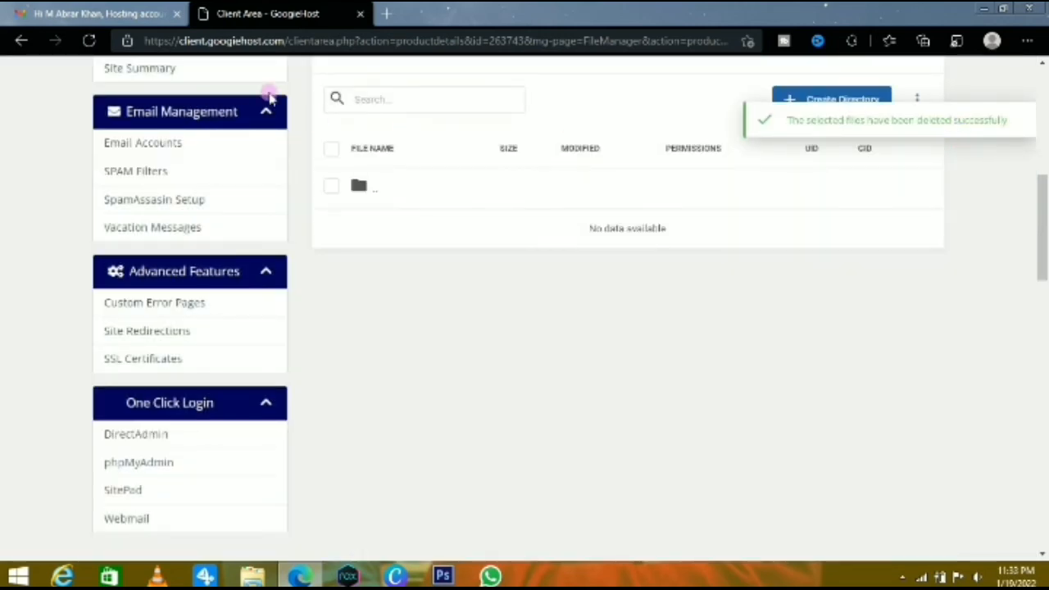
Open the hosting account's Applications page and expand the Blogs category among the new applications available to install
scroll(442, 164, "up", 5)
scroll(454, 174, "down", 2)
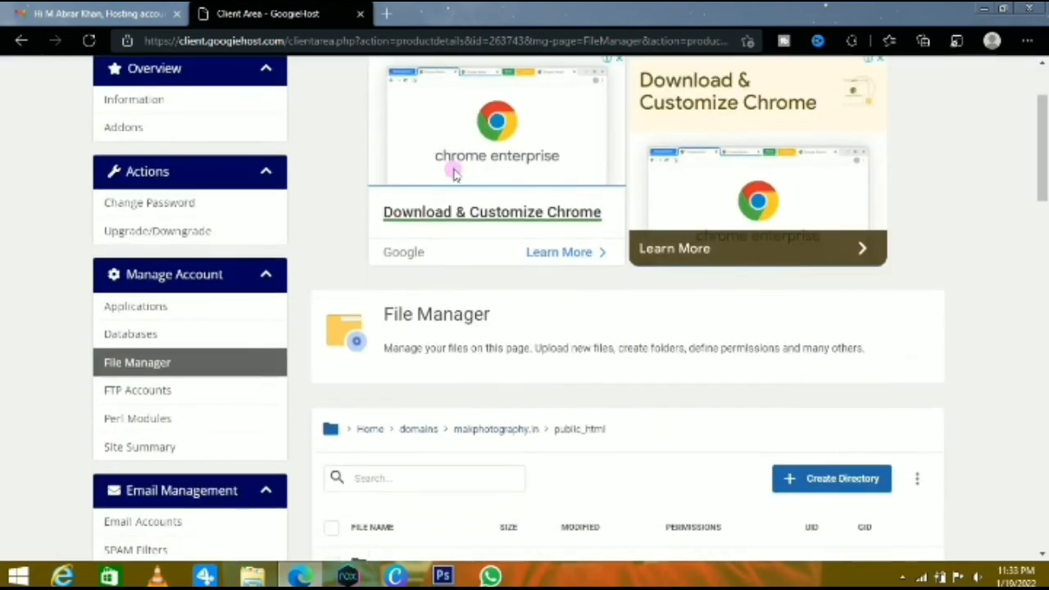
scroll(328, 429, "up", 2)
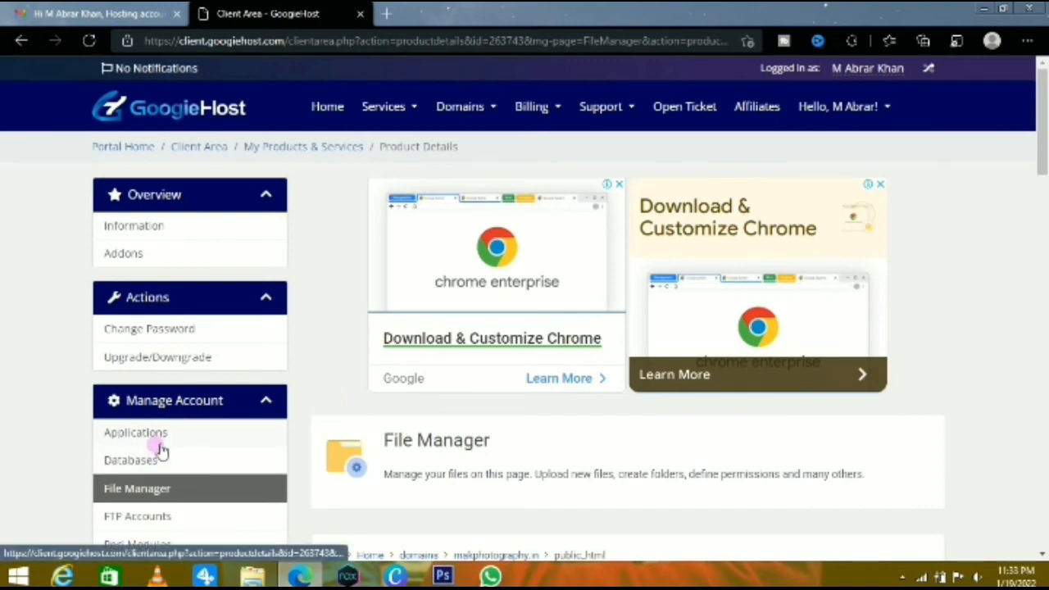
left_click(174, 437)
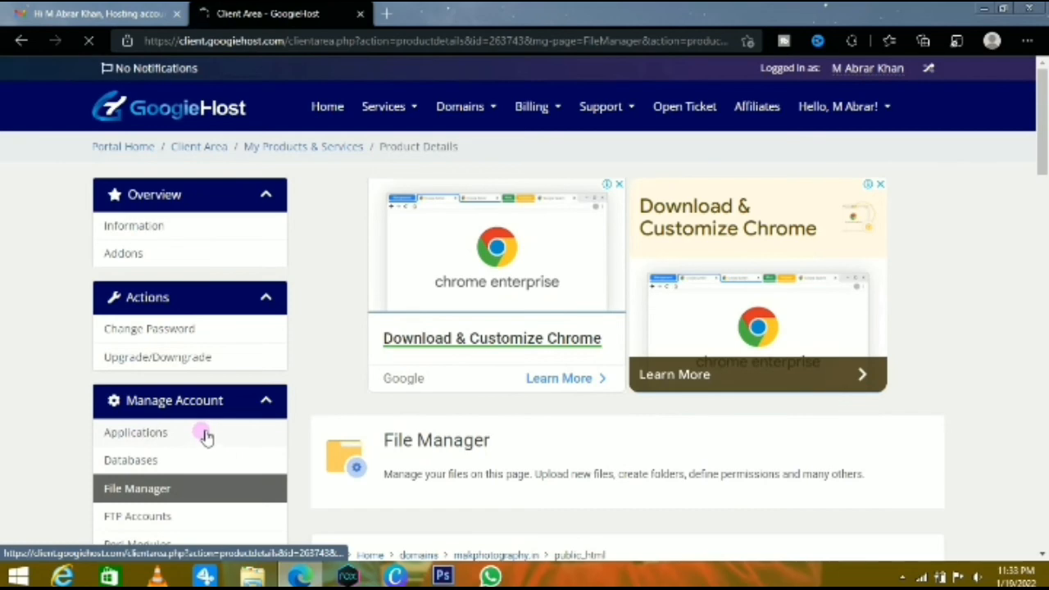
scroll(442, 380, "down", 5)
scroll(442, 380, "up", 3)
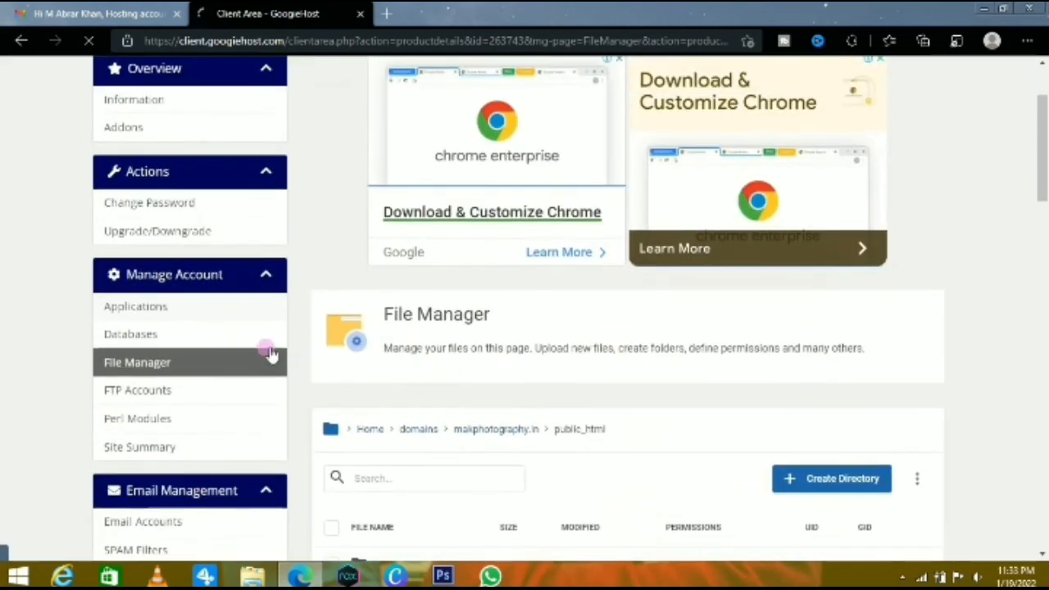
left_click(255, 315)
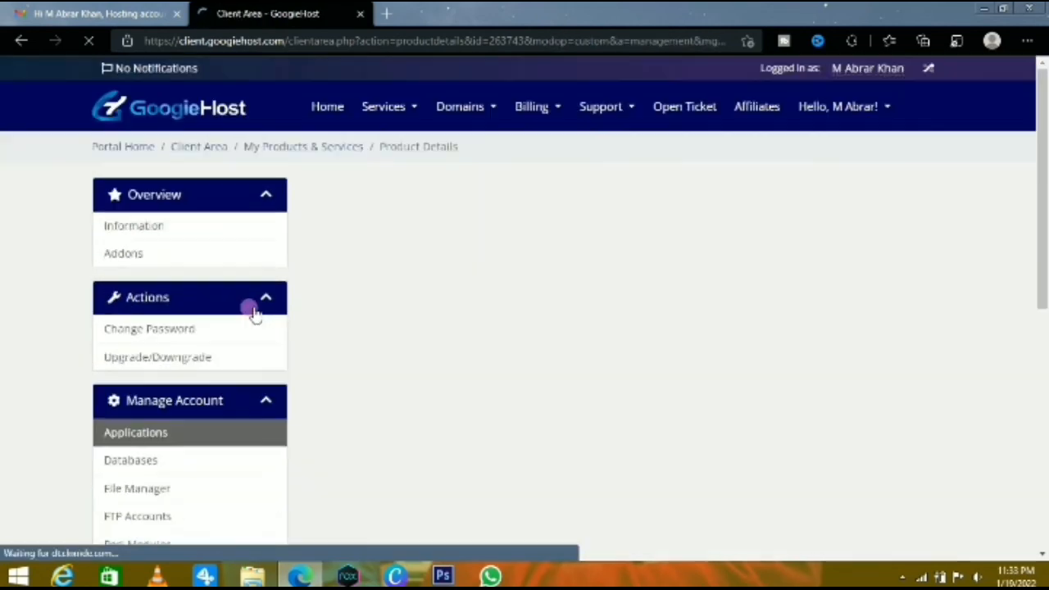
scroll(508, 310, "down", 3)
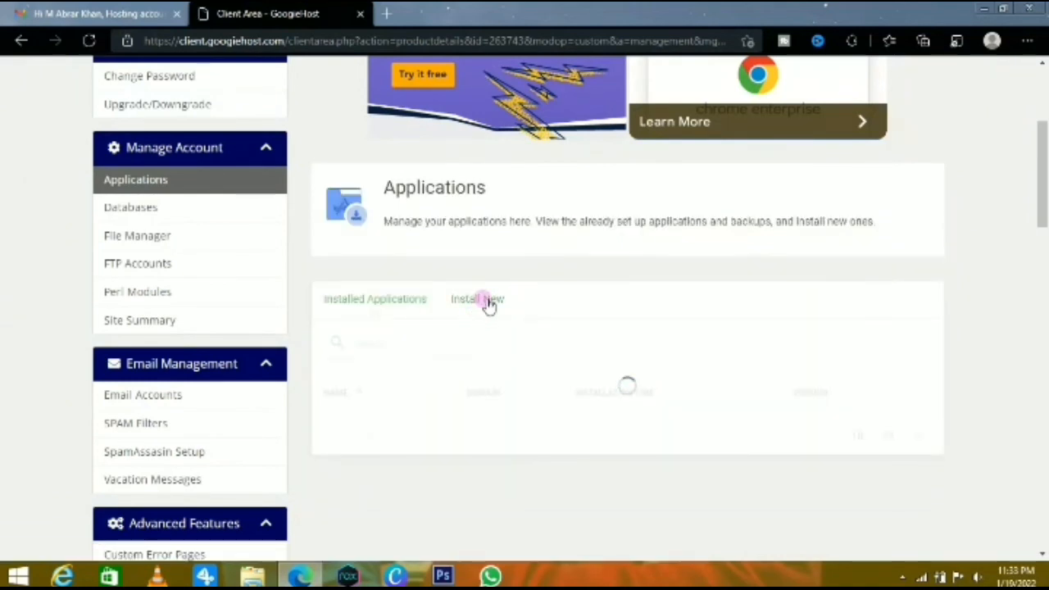
left_click(487, 302)
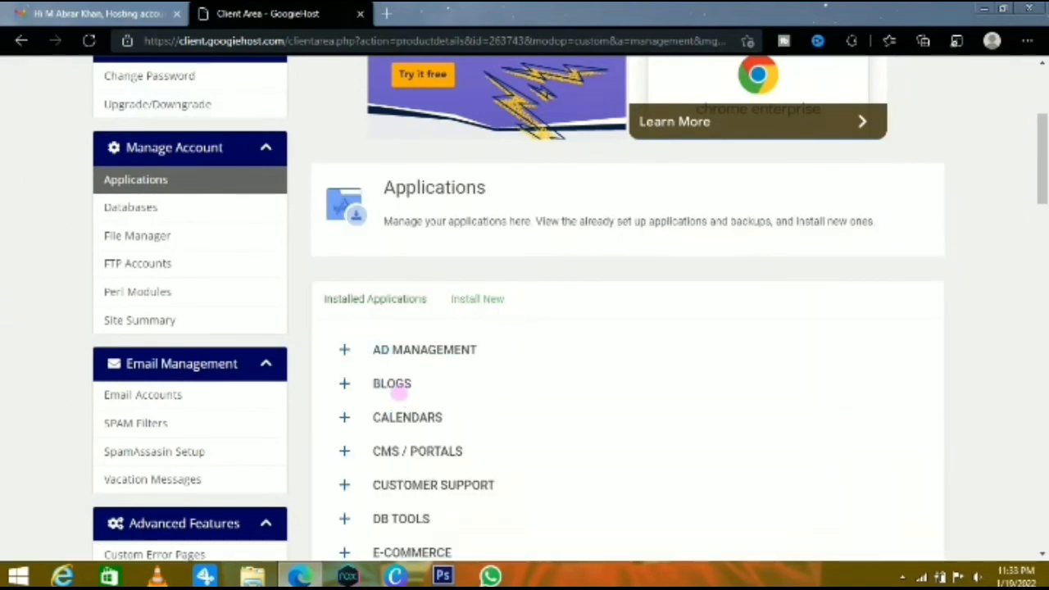
left_click(405, 392)
scroll(592, 410, "down", 3)
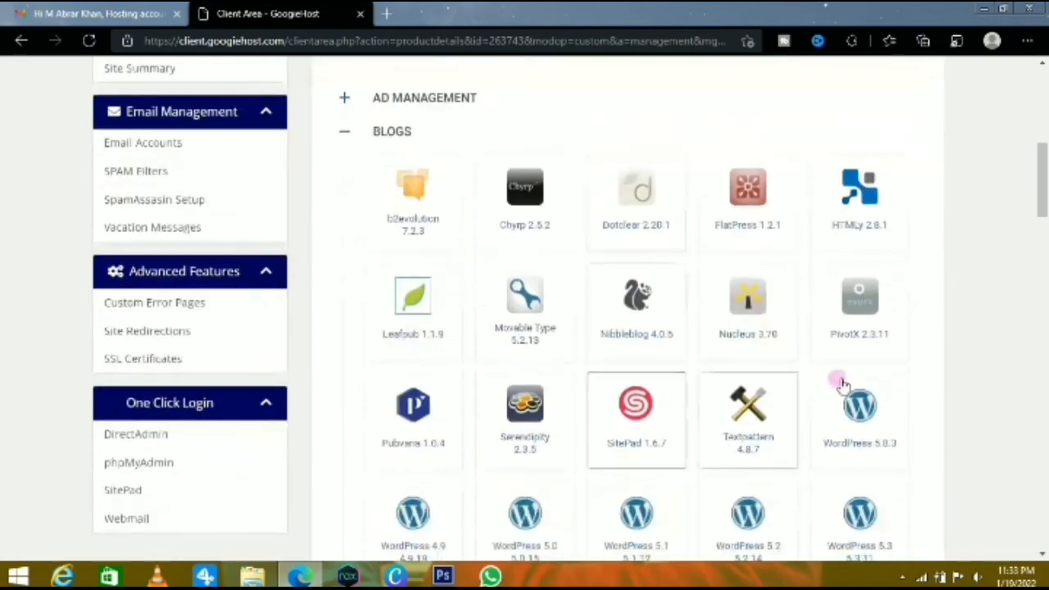
left_click(867, 430)
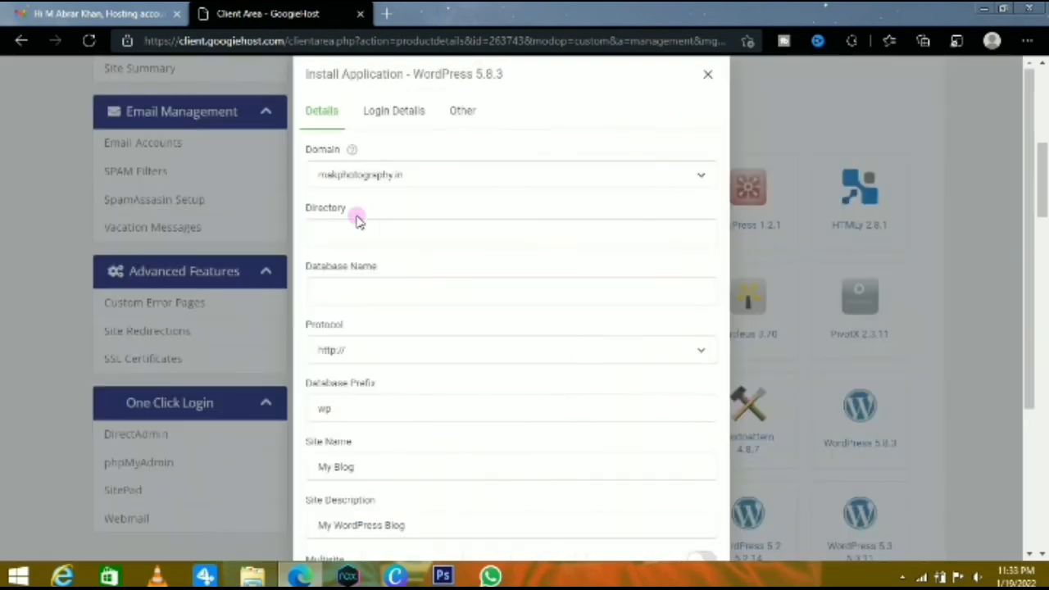
left_click(397, 110)
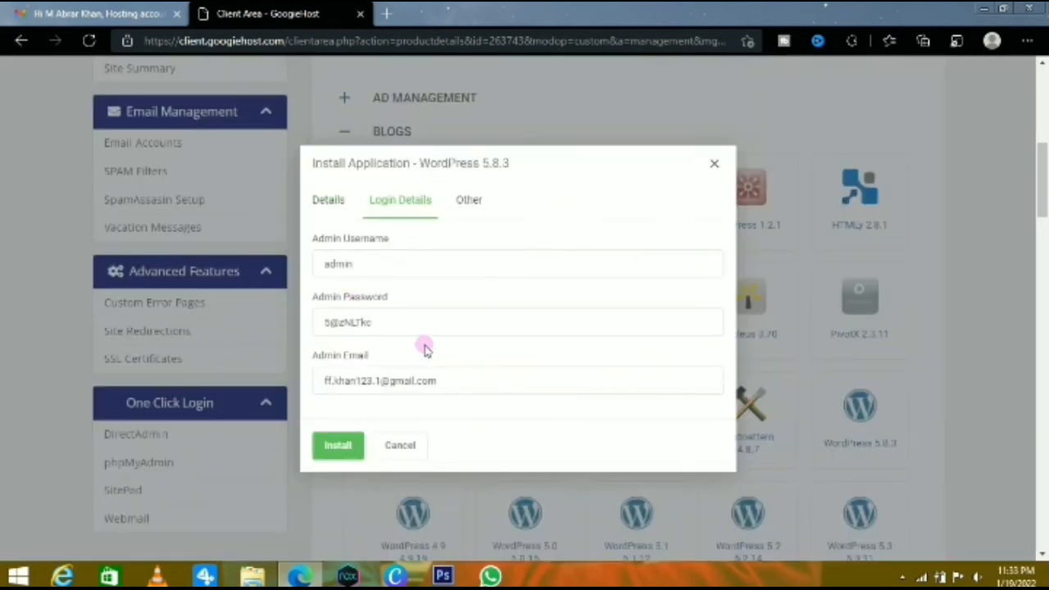
left_click_drag(381, 322, 296, 340)
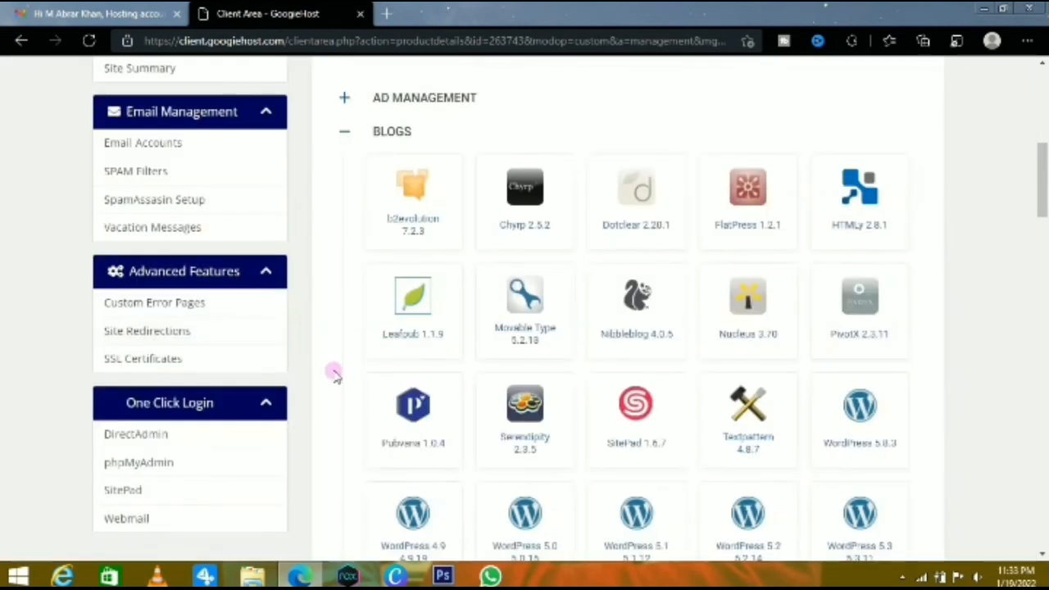
Start a WordPress 5.8.3 installation for makphotography.in and enter a custom admin password in its login details
left_click(871, 405)
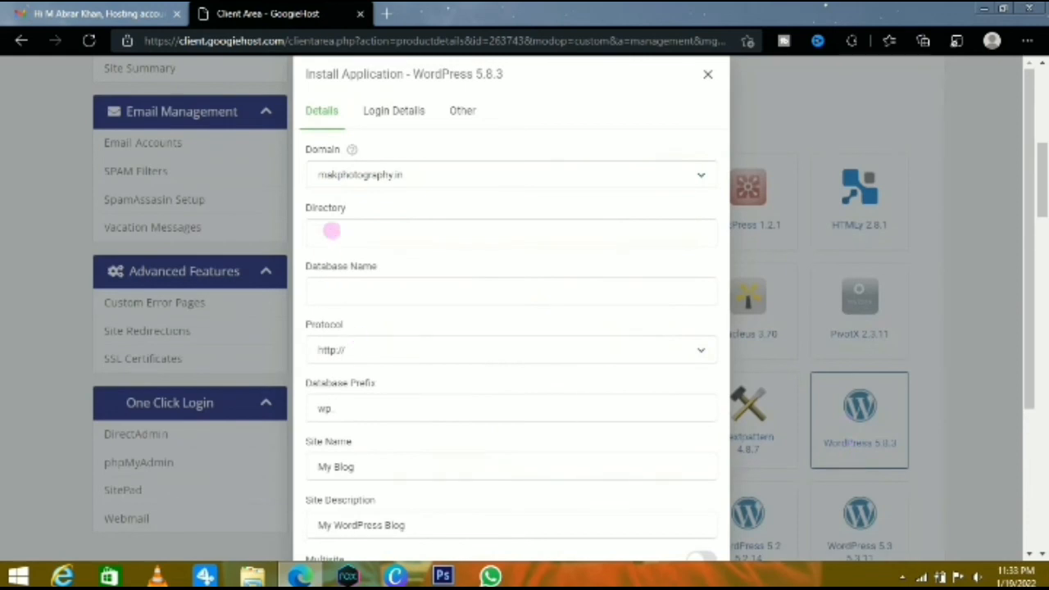
left_click(395, 108)
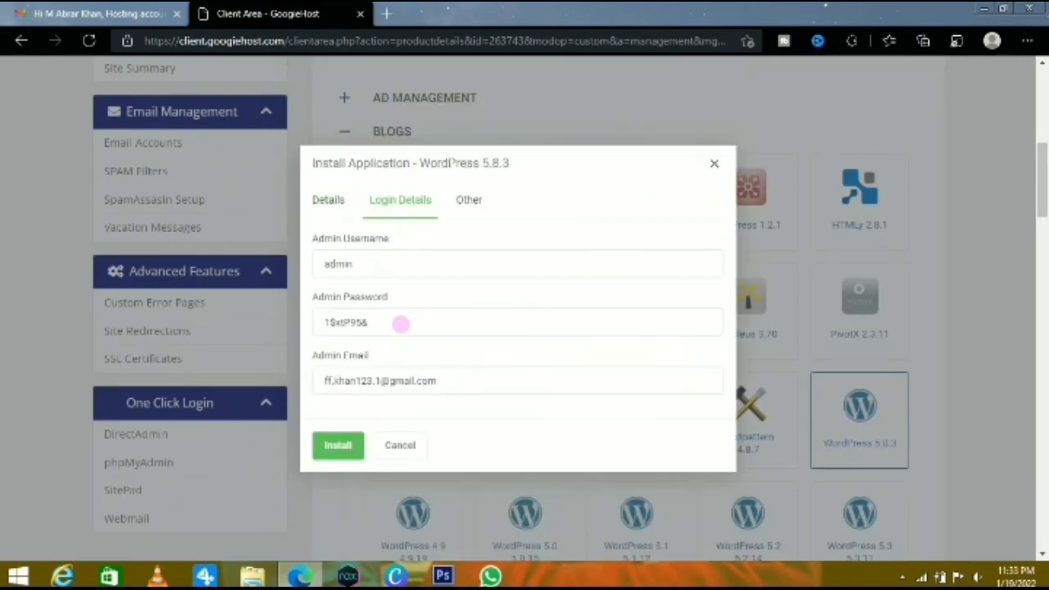
left_click(400, 323)
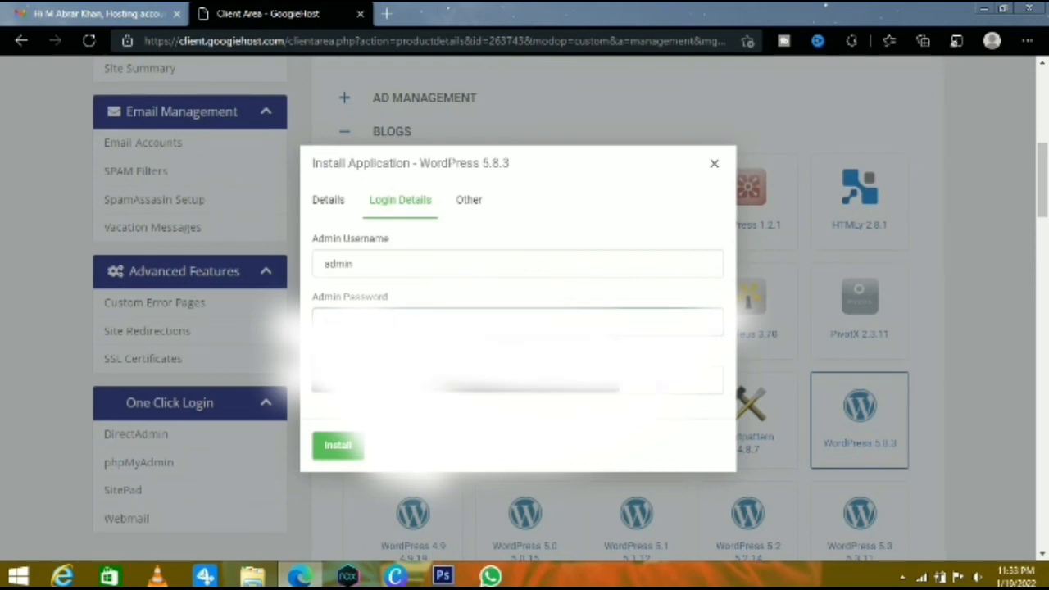
left_click(518, 380)
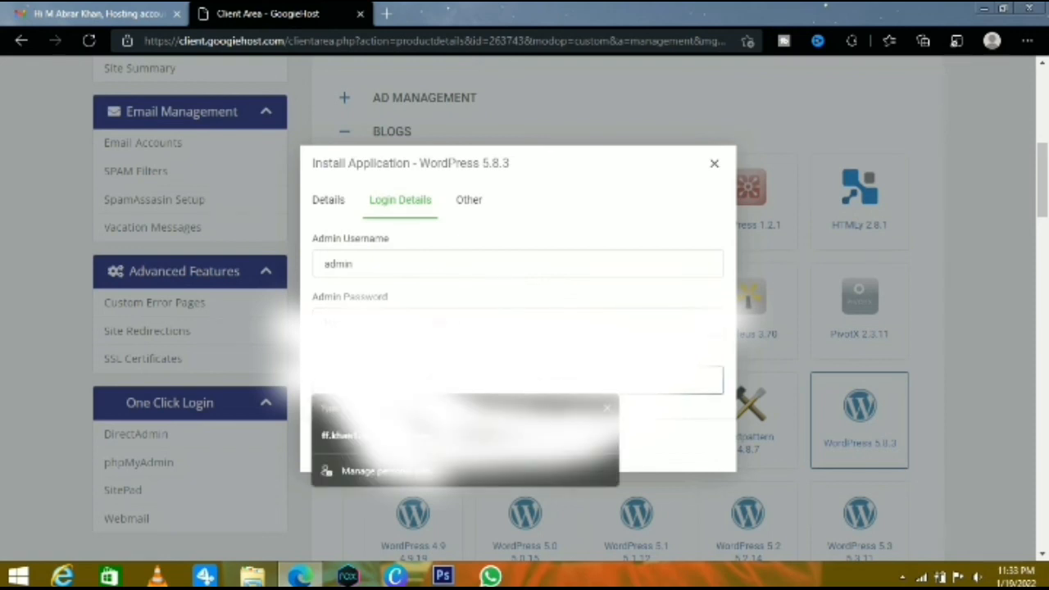
left_click(518, 322)
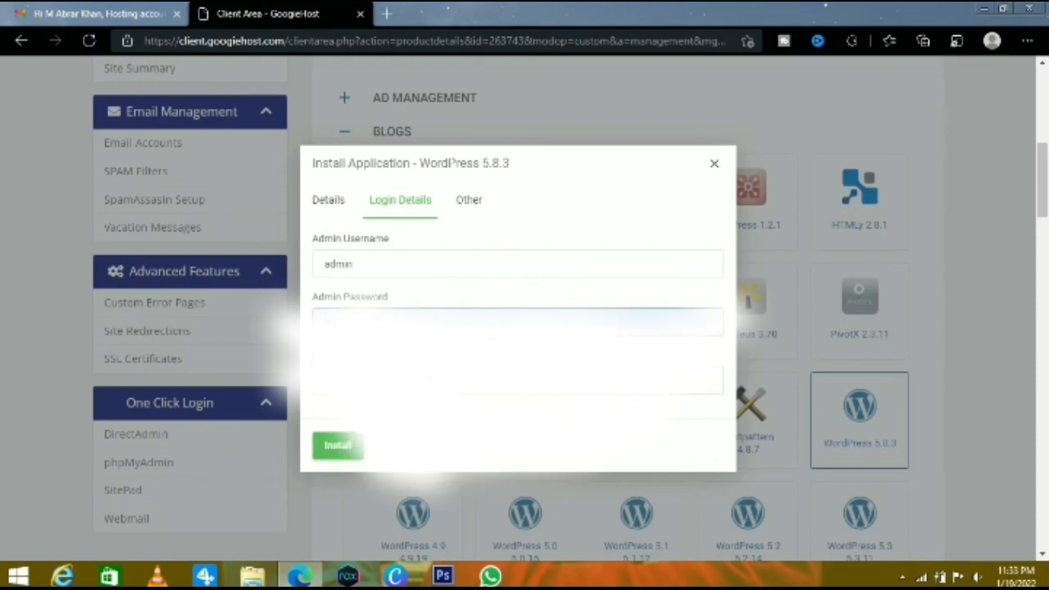
Replace the admin e-mail with the owner's other saved address and install WordPress 5.8.3
left_click(435, 380)
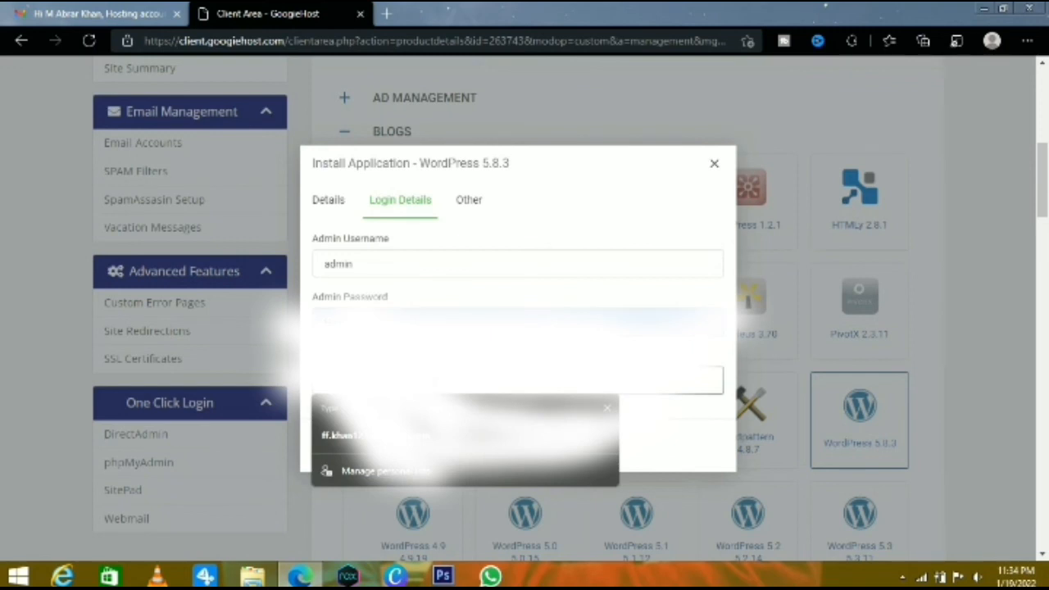
type("a")
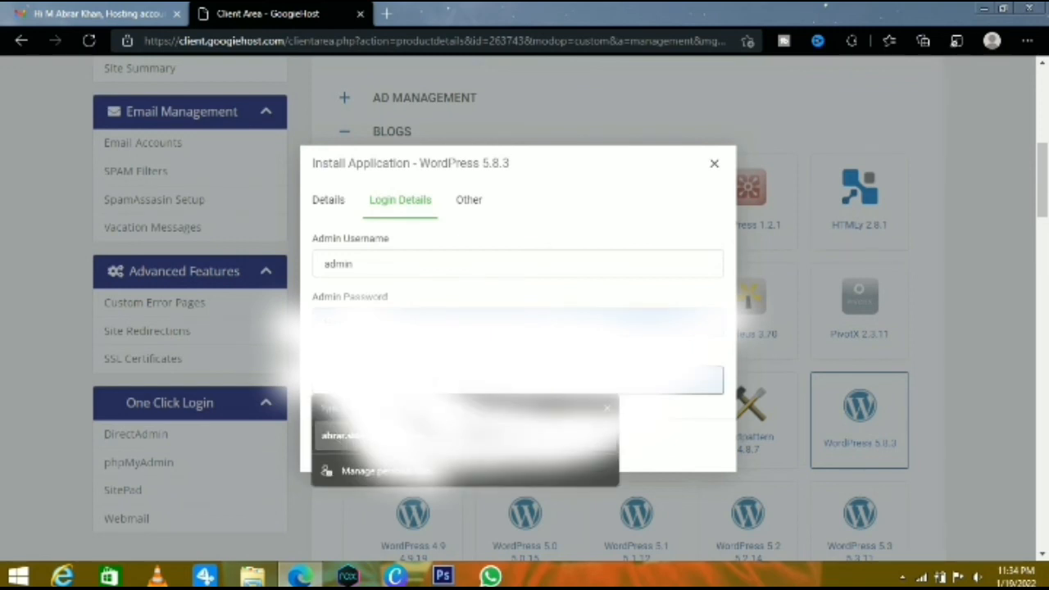
left_click(402, 438)
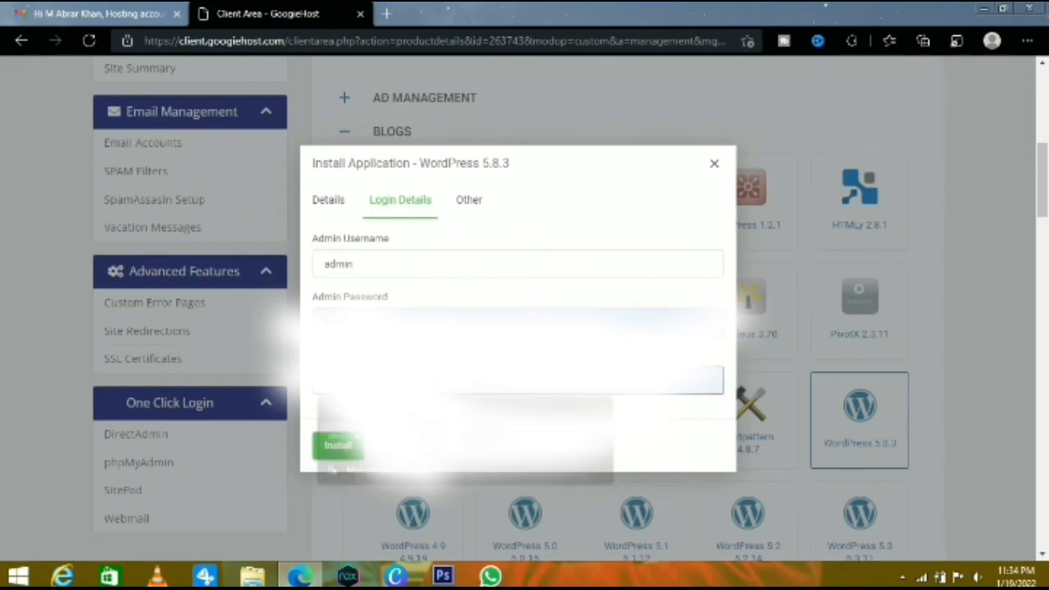
left_click(353, 446)
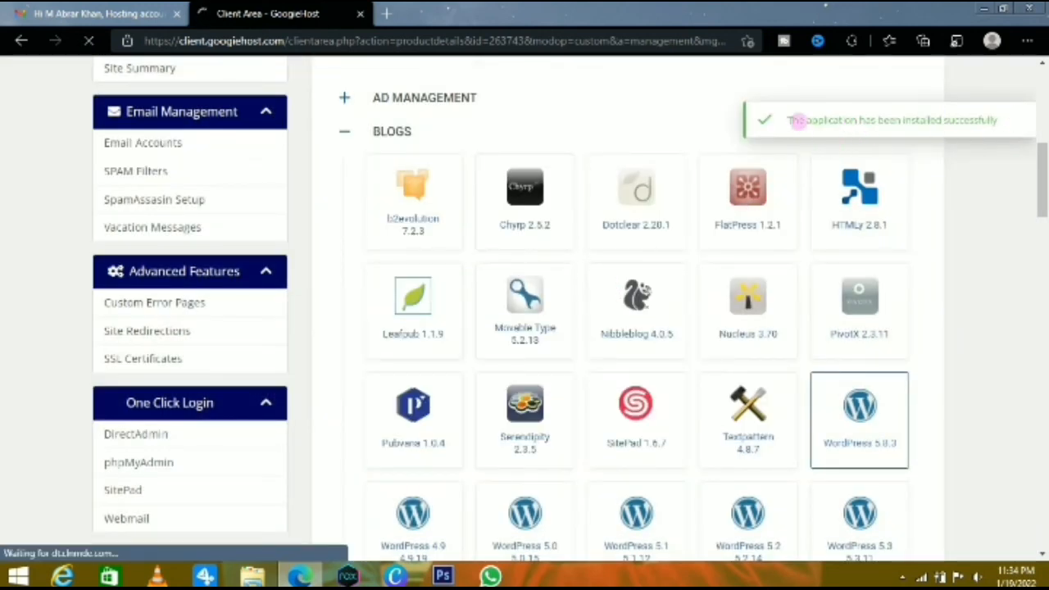
left_click_drag(789, 123, 1005, 140)
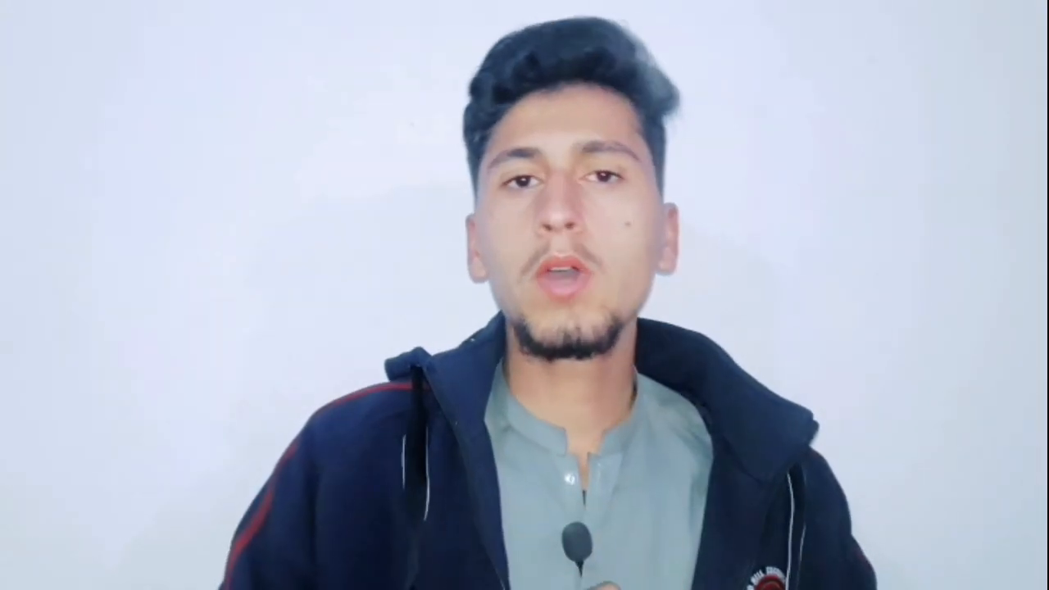